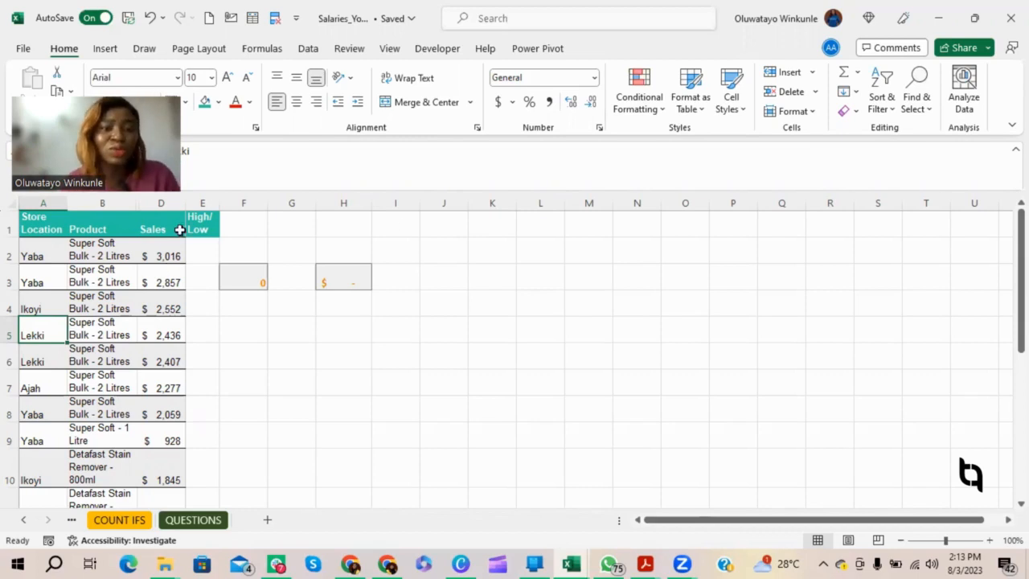
Step: Enter the formula =IF(D2>1000, "High", "Low") in cell E2 of the High/Low column
{"action": "left_click", "coordinate": [197, 243]}
{"action": "type", "text": "=i"}
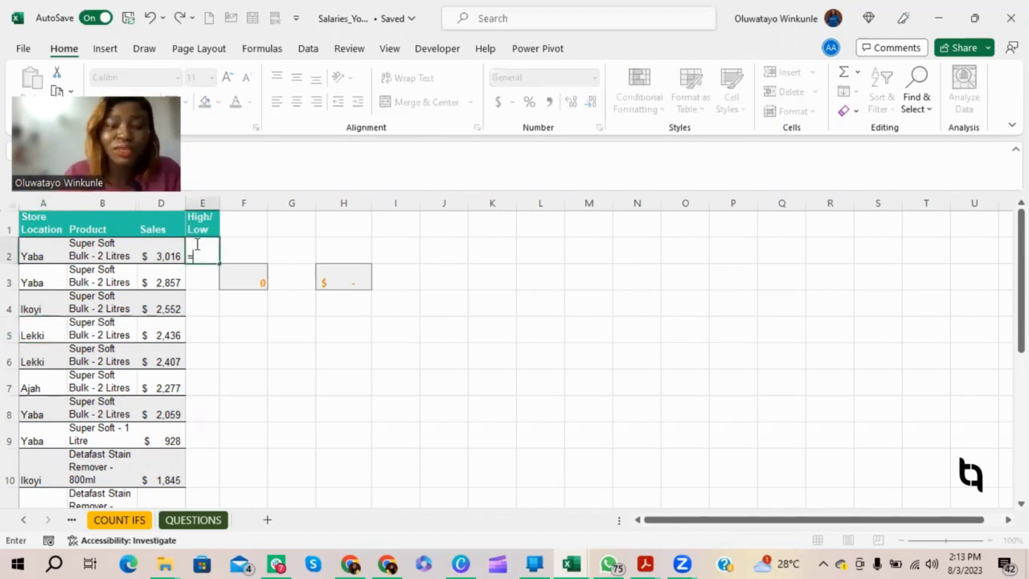
{"action": "type", "text": "f"}
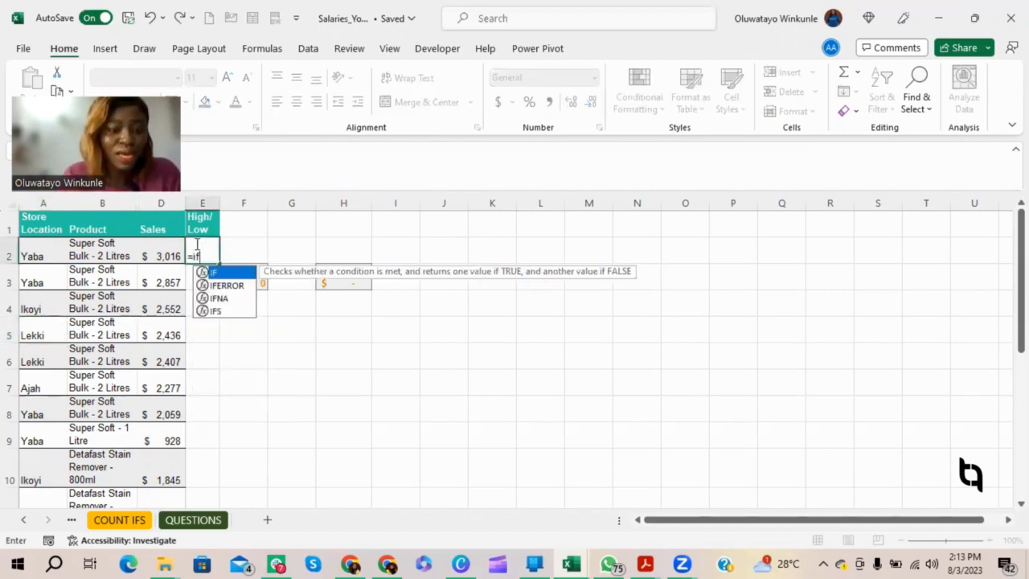
{"action": "key", "text": "Tab"}
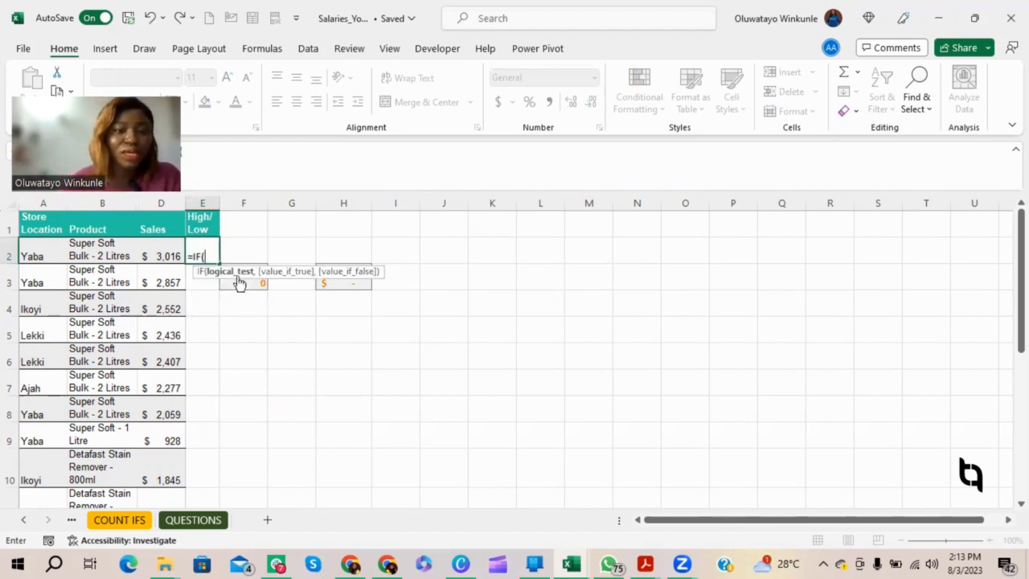
{"action": "left_click", "coordinate": [167, 251]}
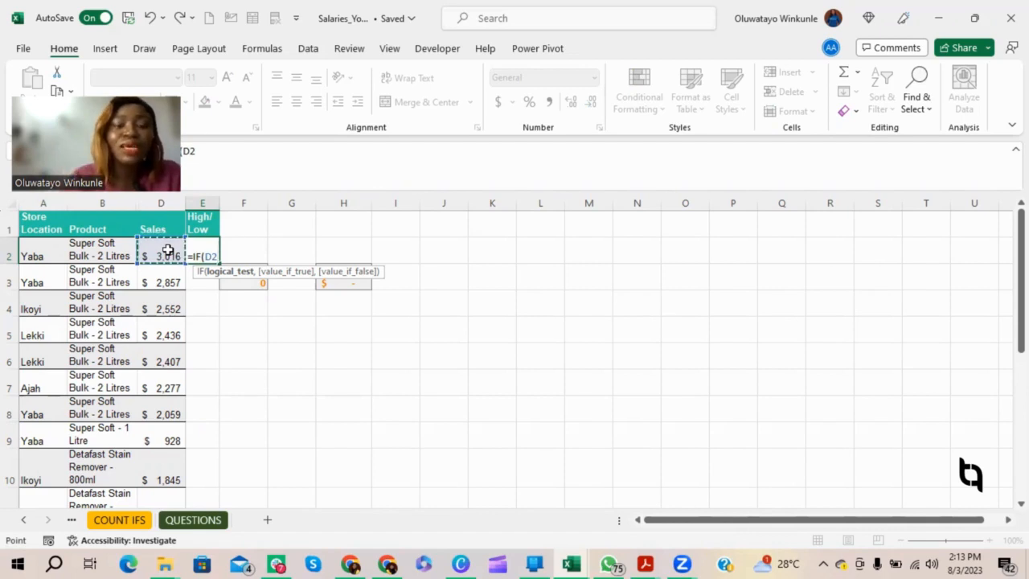
{"action": "type", "text": ">1000"}
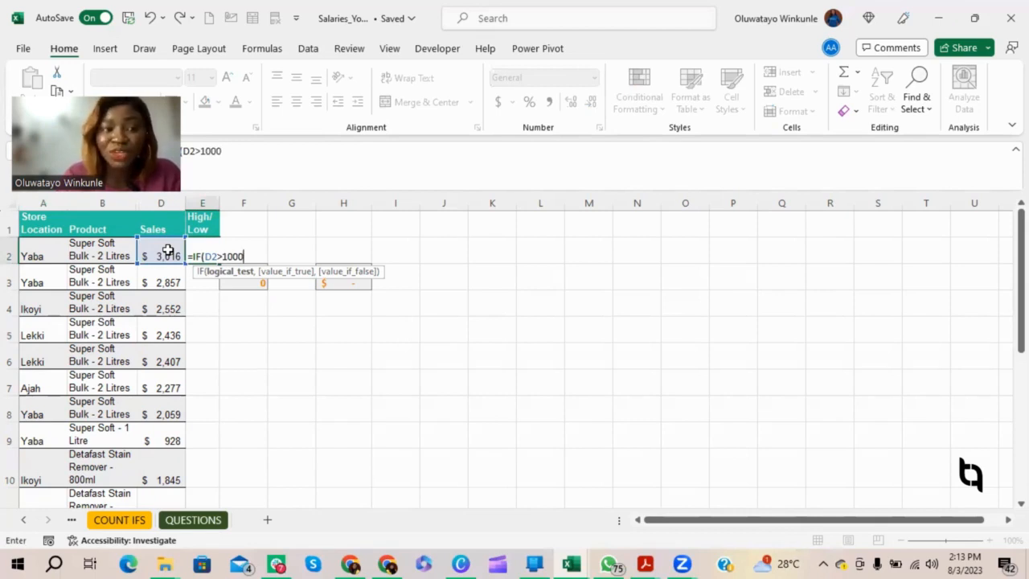
{"action": "type", "text": ","}
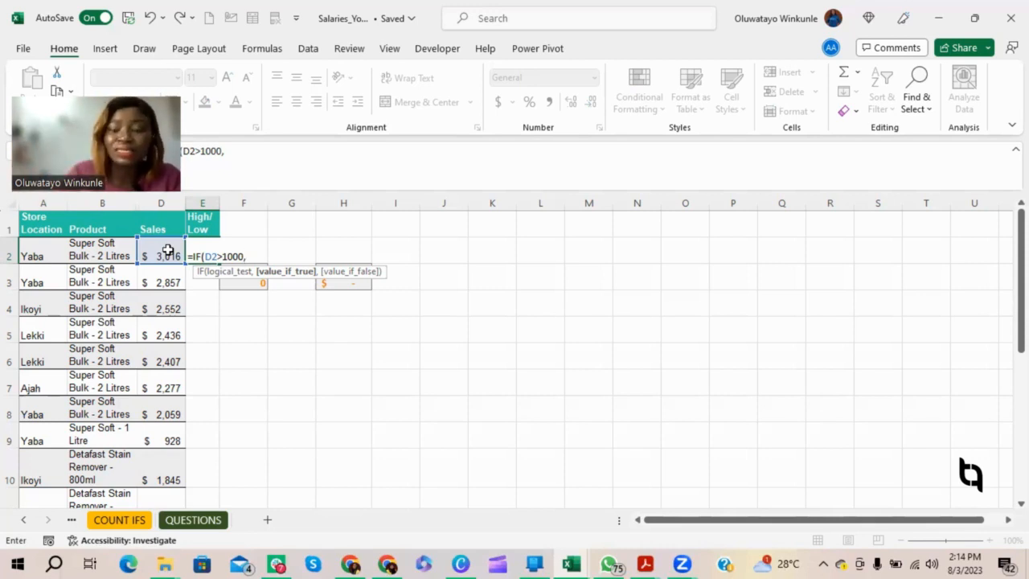
{"action": "type", "text": "\"High\""}
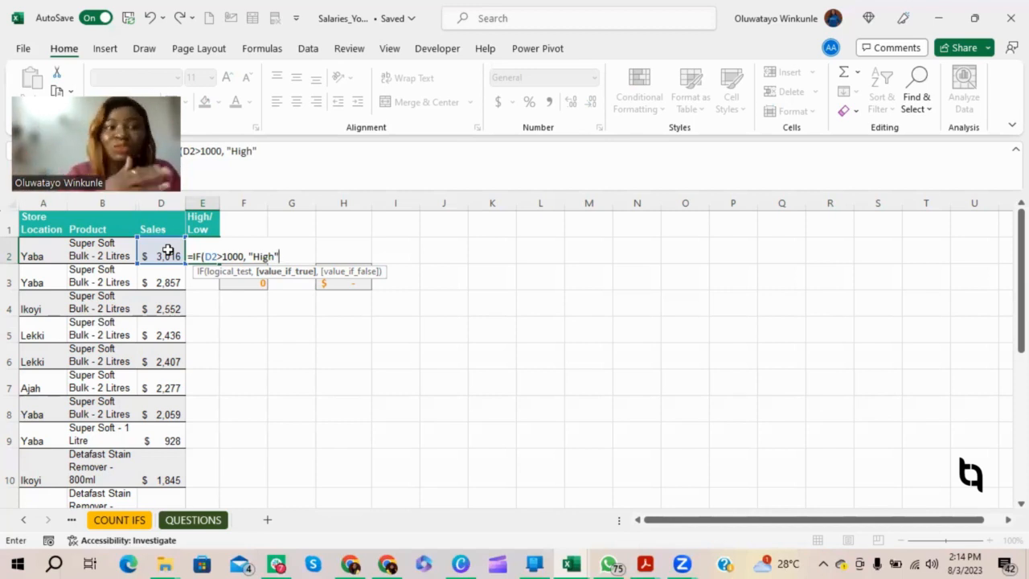
{"action": "type", "text": ","}
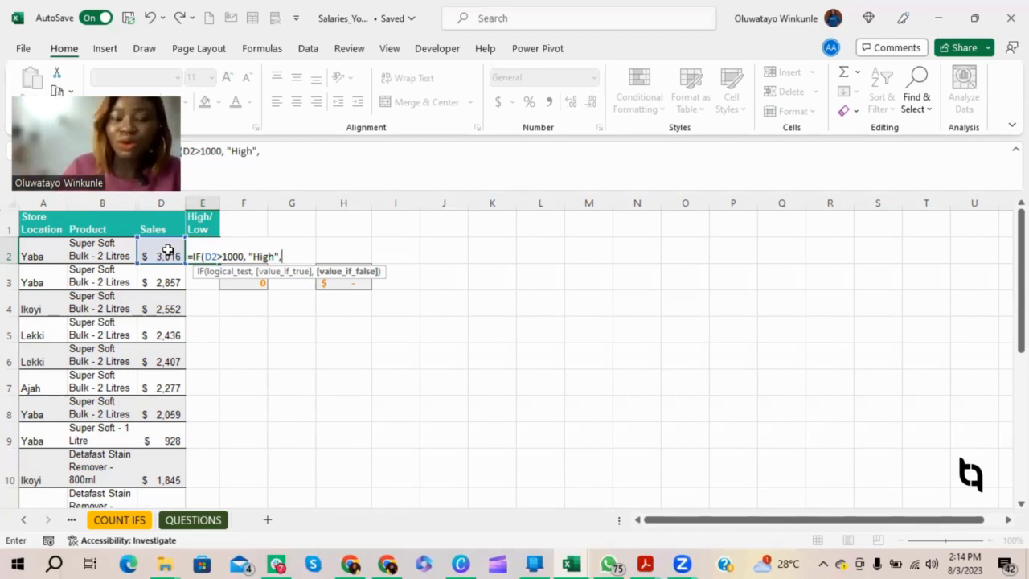
{"action": "type", "text": "\""}
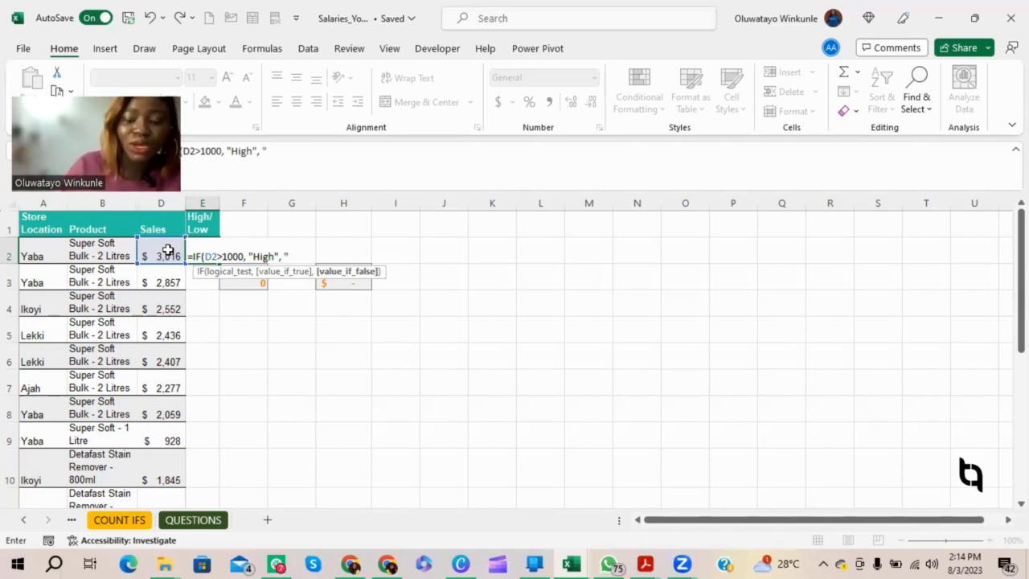
{"action": "type", "text": "L"}
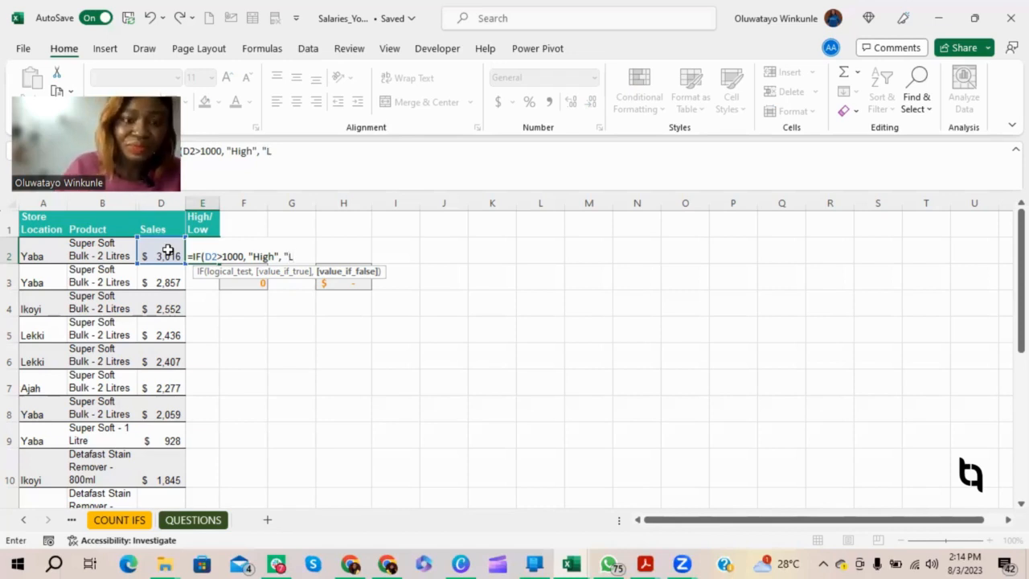
{"action": "type", "text": "ow\""}
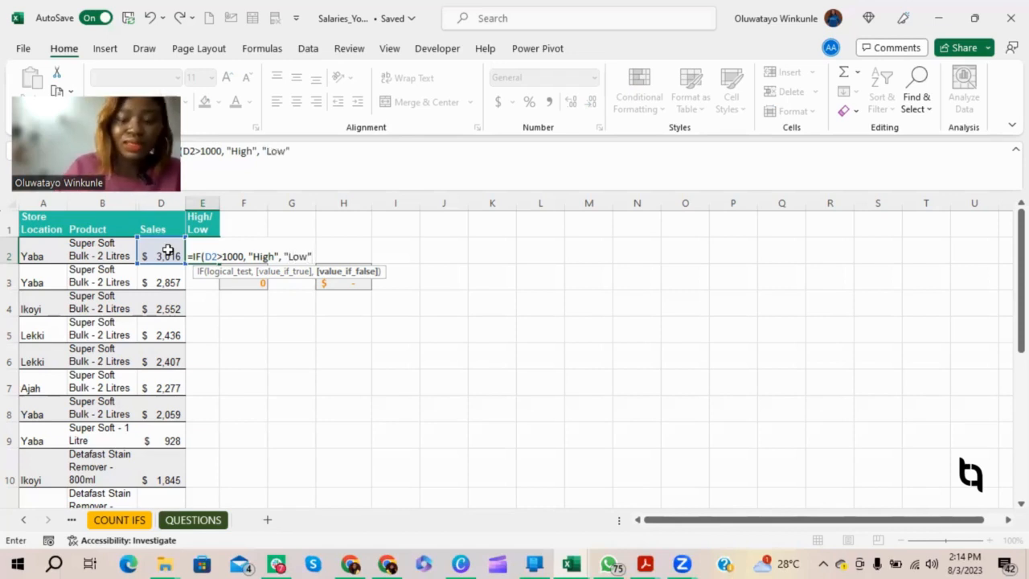
{"action": "type", "text": ")"}
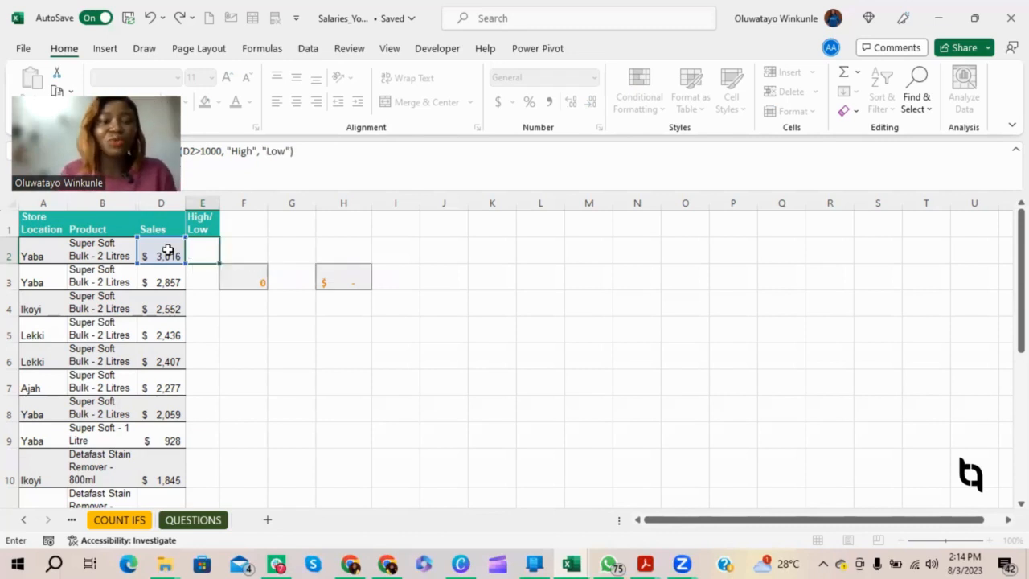
{"action": "key", "text": "Return"}
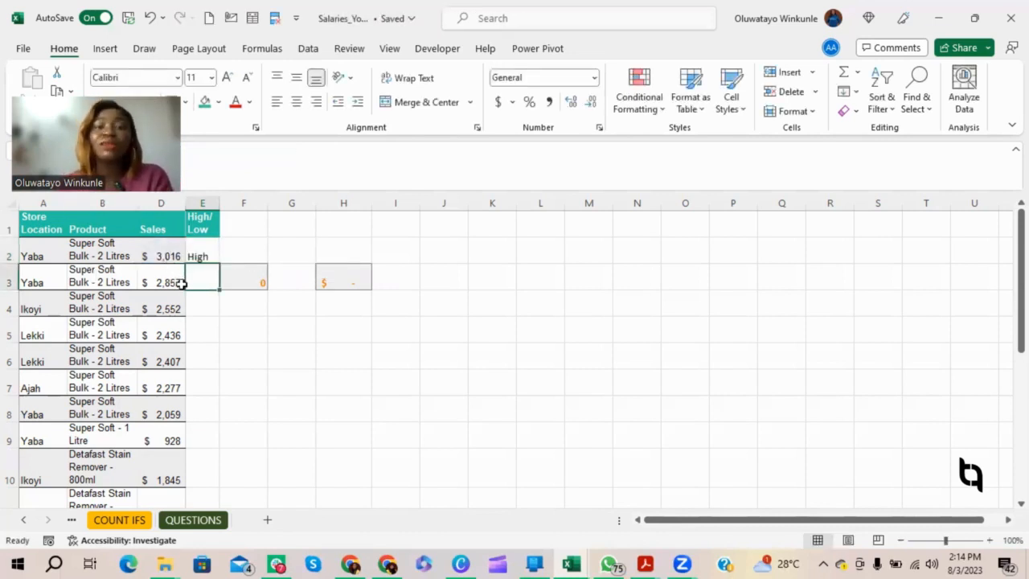
Step: Fill the formula in E2 down the High/Low column through the last data row
{"action": "left_click", "coordinate": [200, 255]}
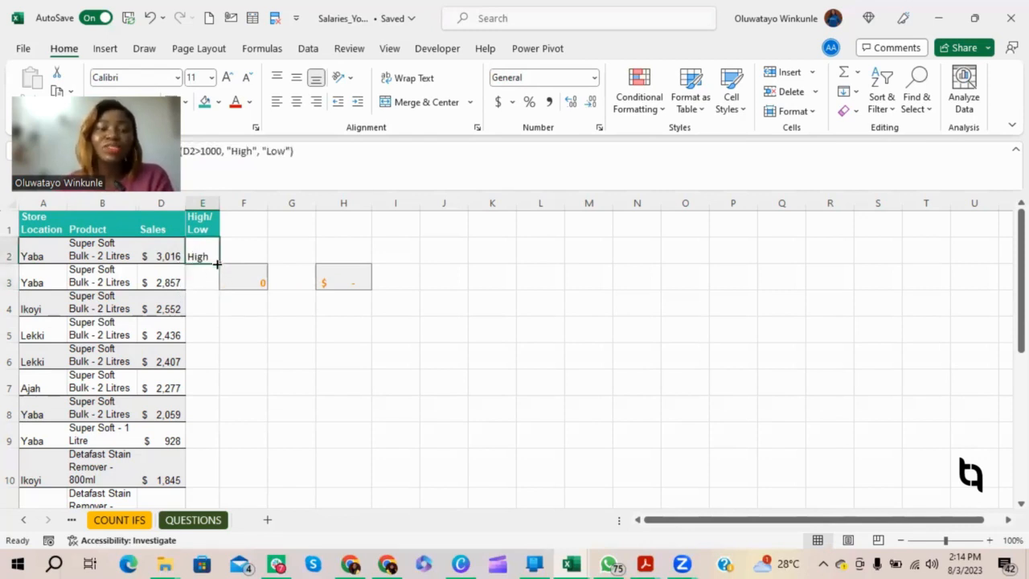
{"action": "double_click", "coordinate": [216, 263]}
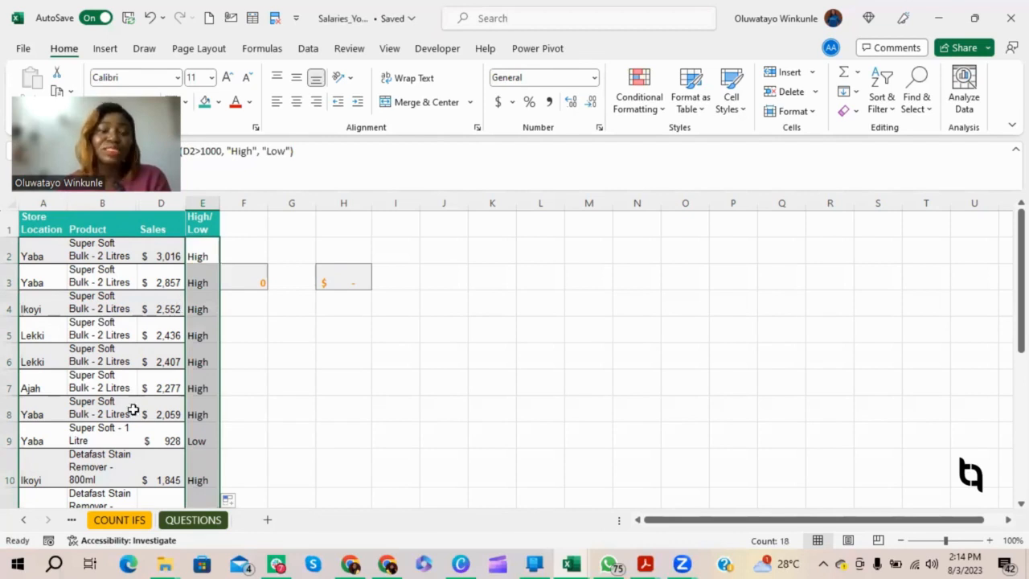
Step: Check the High/Low formula in row 9 against that row's sales value and select the empty cell F2
{"action": "left_click", "coordinate": [198, 442]}
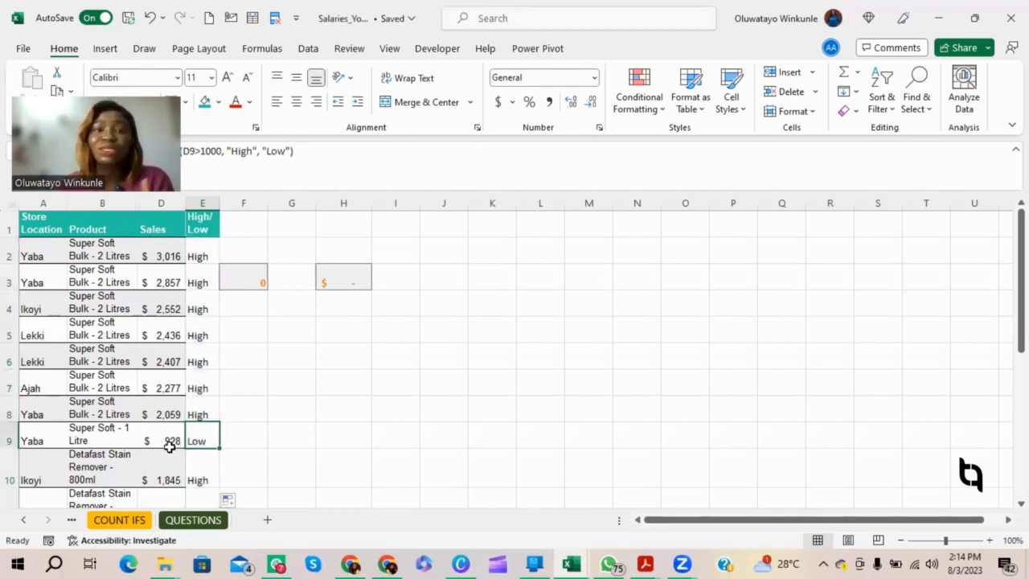
{"action": "left_click", "coordinate": [172, 440]}
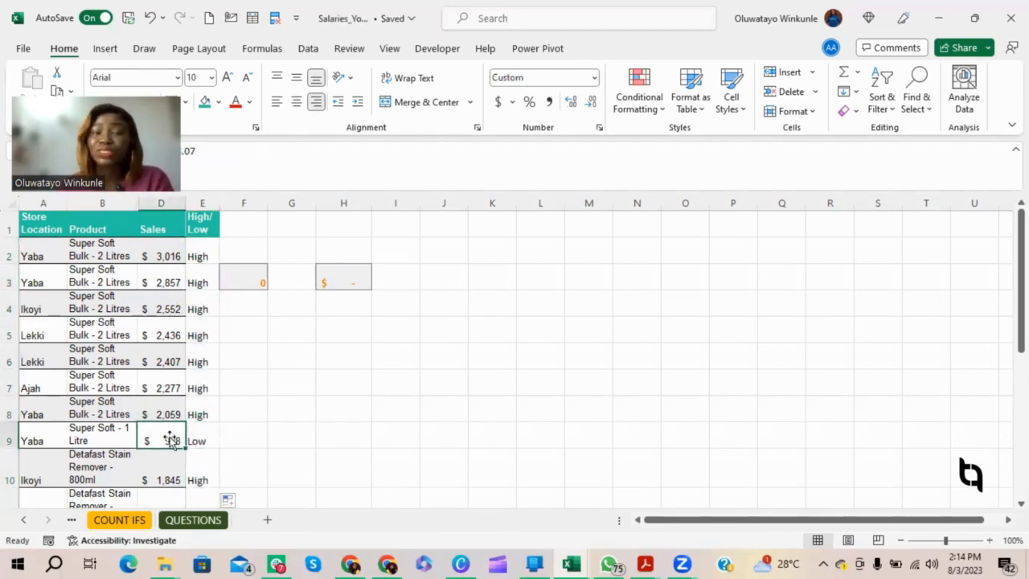
{"action": "left_click", "coordinate": [204, 438]}
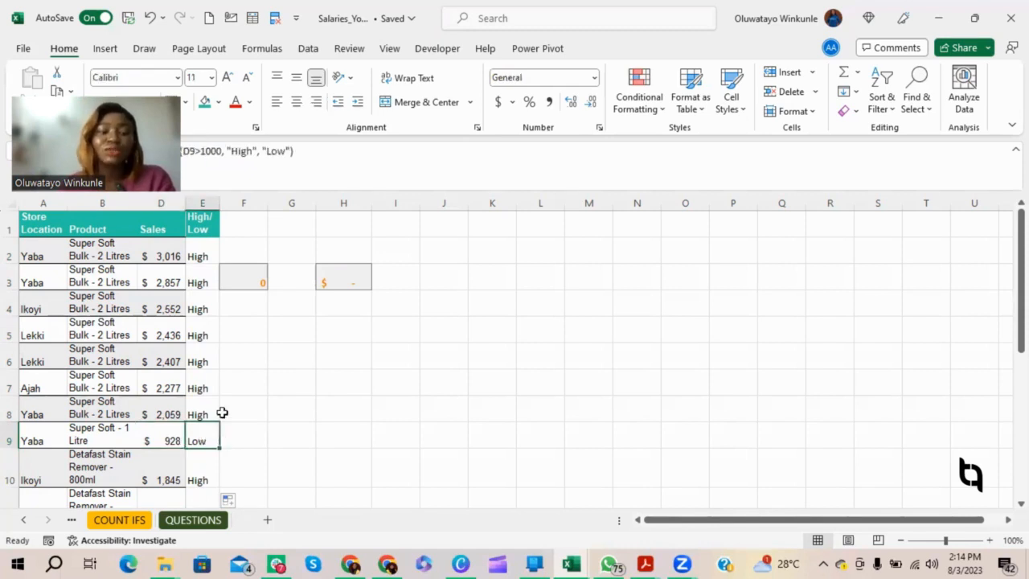
{"action": "scroll", "coordinate": [209, 434], "scroll_direction": "down", "scroll_amount": 1}
{"action": "scroll", "coordinate": [197, 406], "scroll_direction": "up", "scroll_amount": 1}
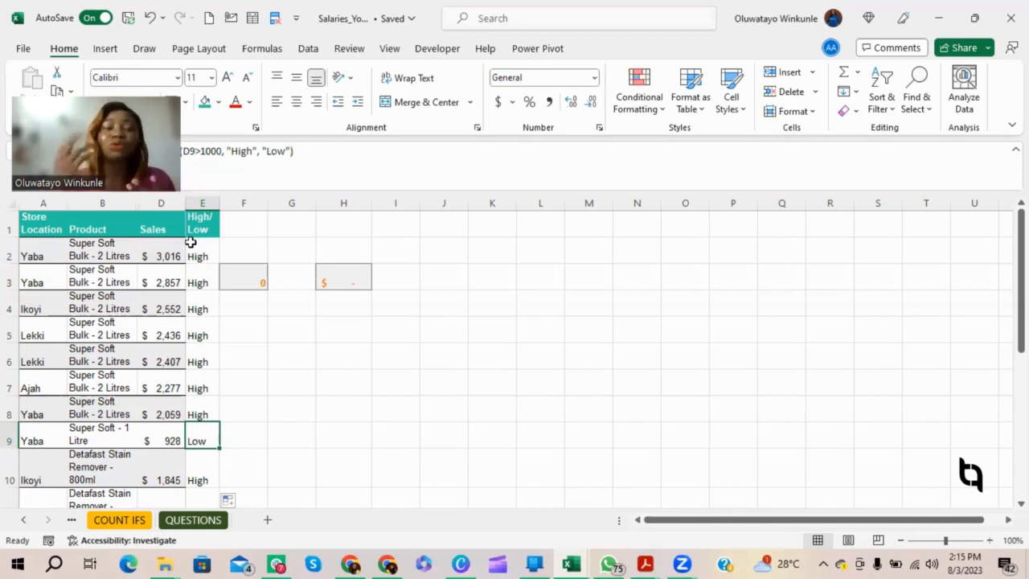
{"action": "left_click", "coordinate": [261, 252]}
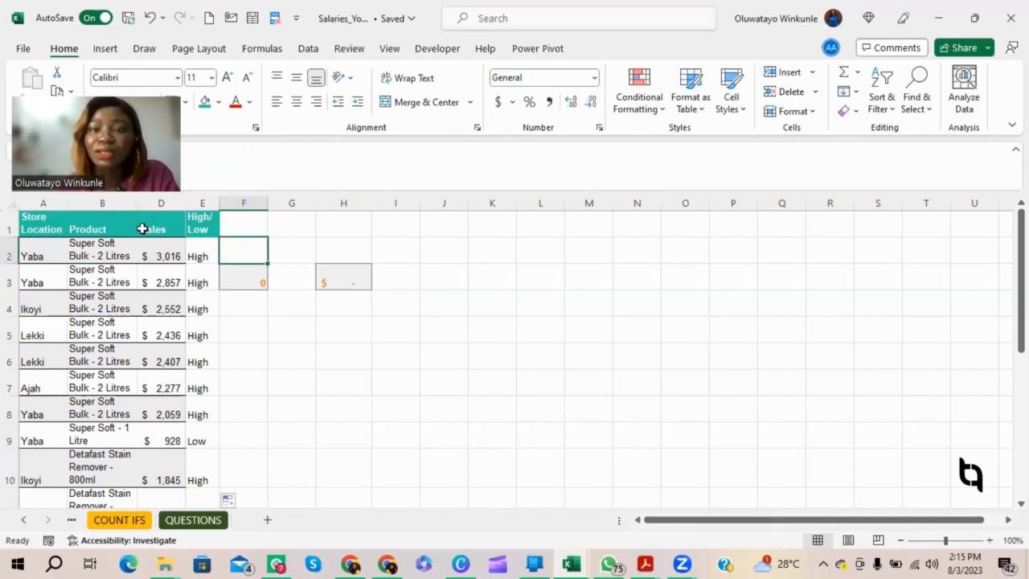
{"action": "left_click", "coordinate": [309, 50]}
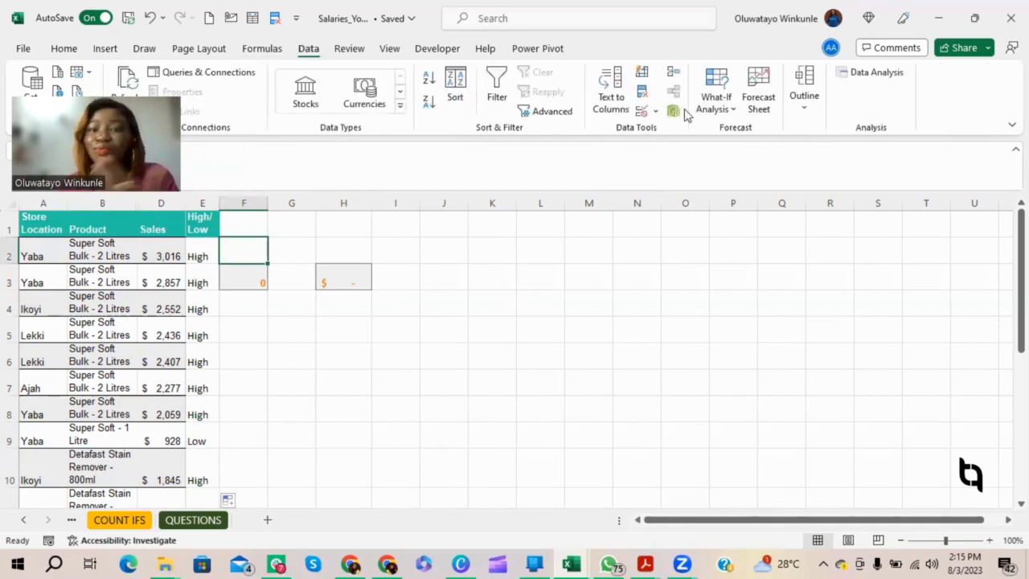
{"action": "left_click", "coordinate": [640, 111]}
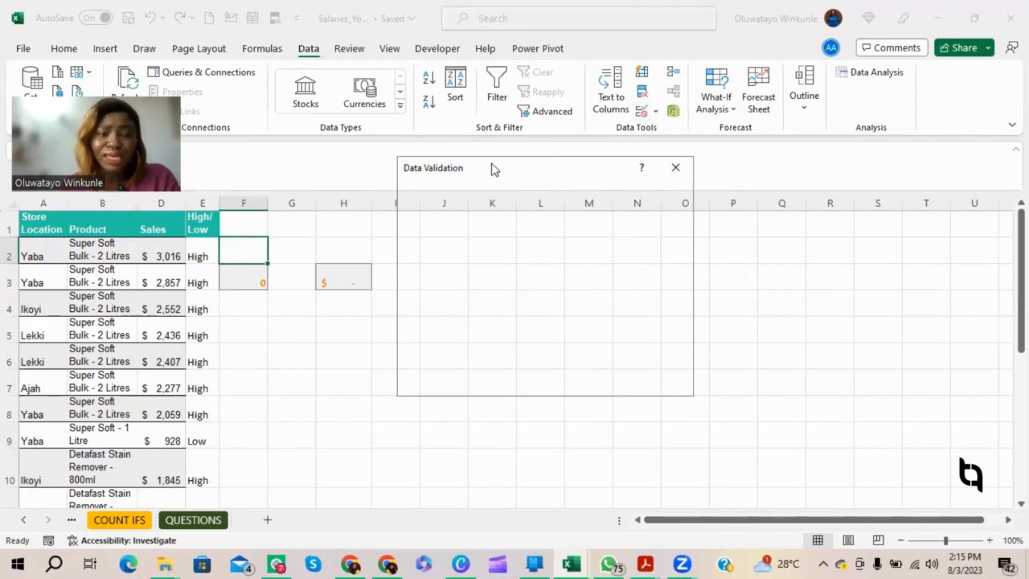
{"action": "left_click_drag", "start_coordinate": [492, 169], "coordinate": [199, 181]}
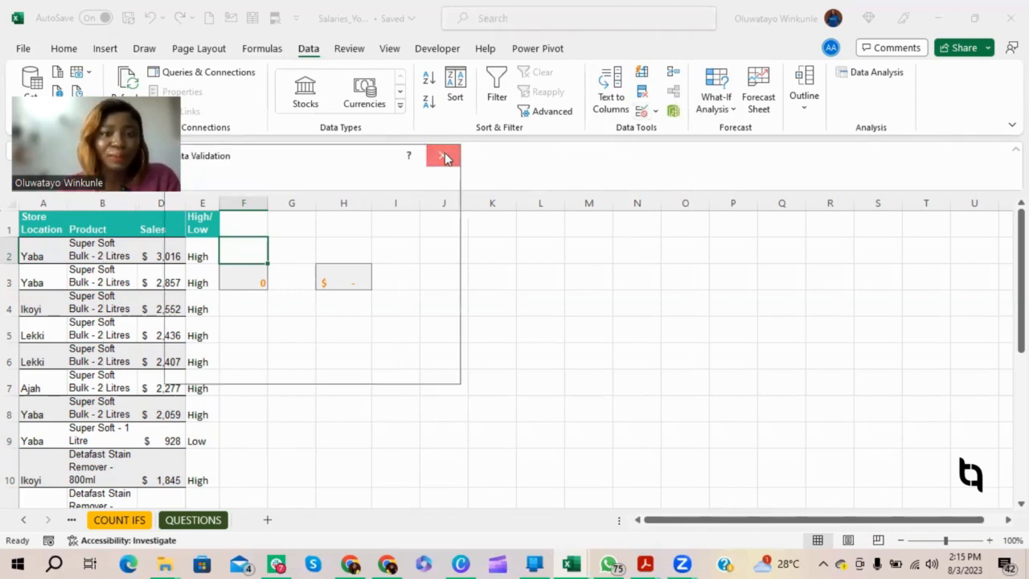
{"action": "left_click", "coordinate": [444, 153]}
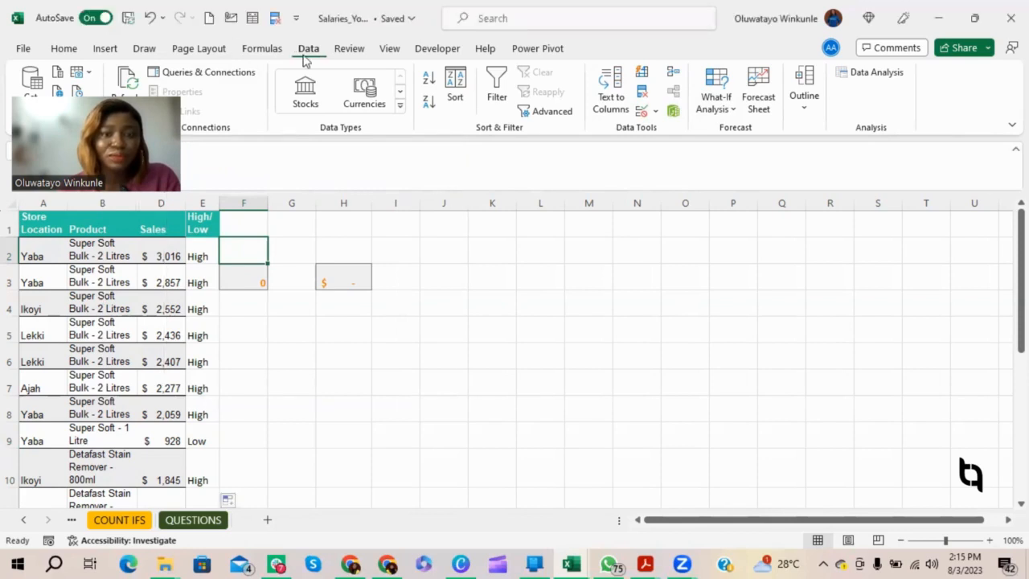
Step: Set the data validation criteria of cell F2 to allow a List
{"action": "left_click", "coordinate": [642, 110]}
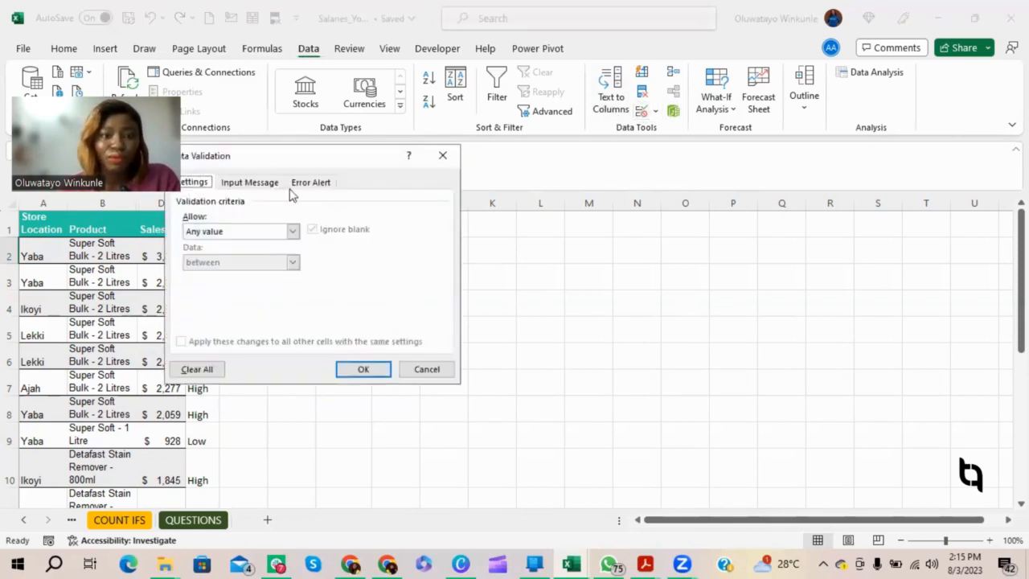
{"action": "left_click", "coordinate": [248, 184]}
{"action": "left_click", "coordinate": [207, 183]}
{"action": "left_click", "coordinate": [237, 232]}
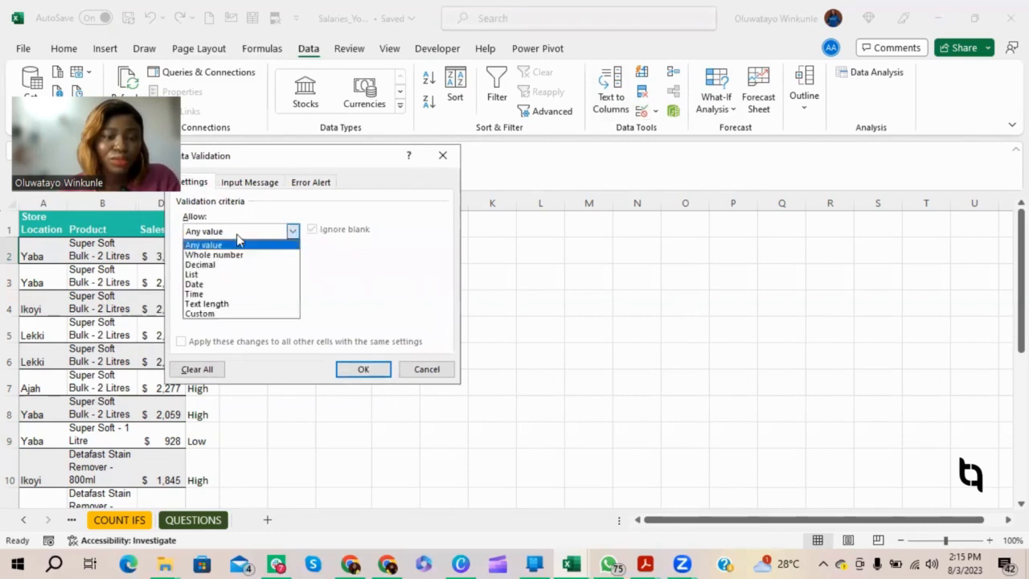
{"action": "left_click", "coordinate": [214, 274]}
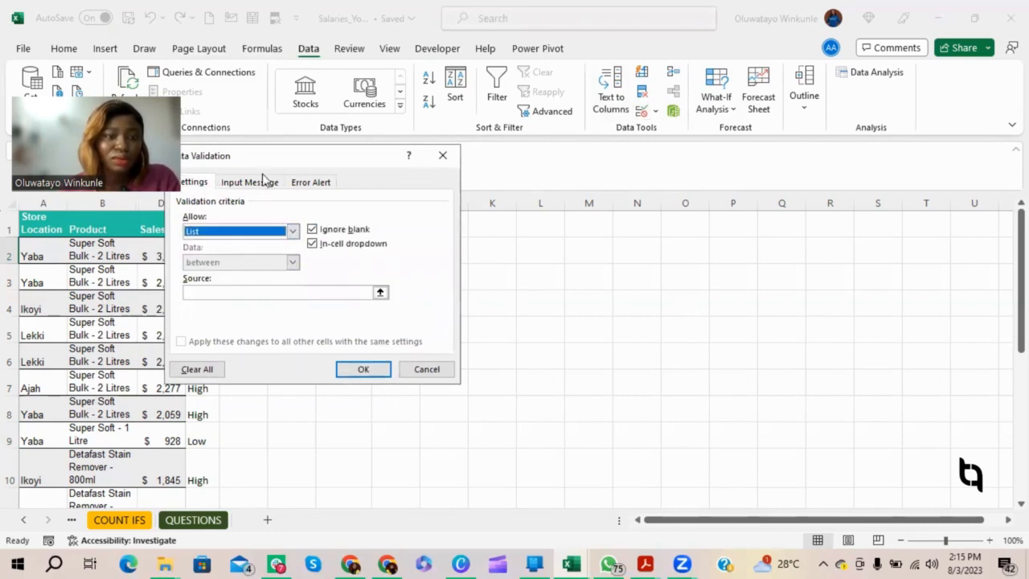
Step: Enter High, Low as the list source for cell F2 and apply the validation
{"action": "left_click", "coordinate": [159, 354]}
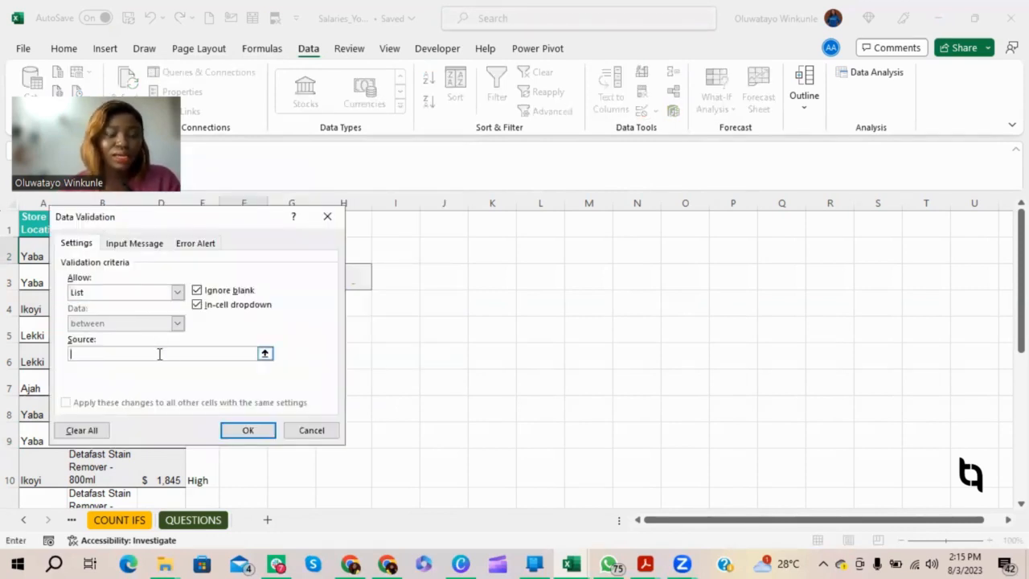
{"action": "type", "text": "High"}
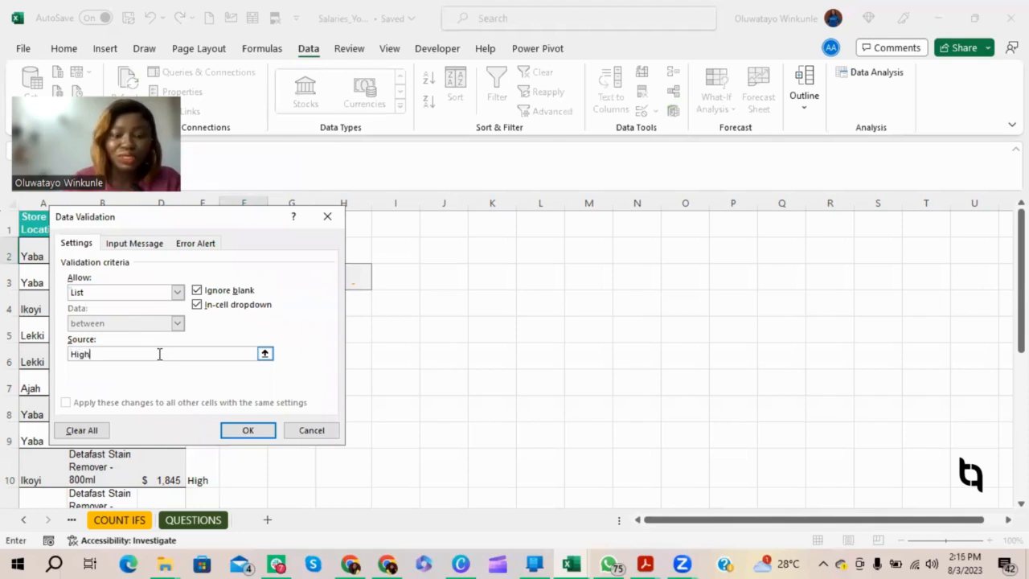
{"action": "type", "text": ", low"}
{"action": "key", "text": "BackSpace"}
{"action": "key", "text": "BackSpace"}
{"action": "key", "text": "BackSpace"}
{"action": "type", "text": "Low"}
{"action": "left_click", "coordinate": [245, 430]}
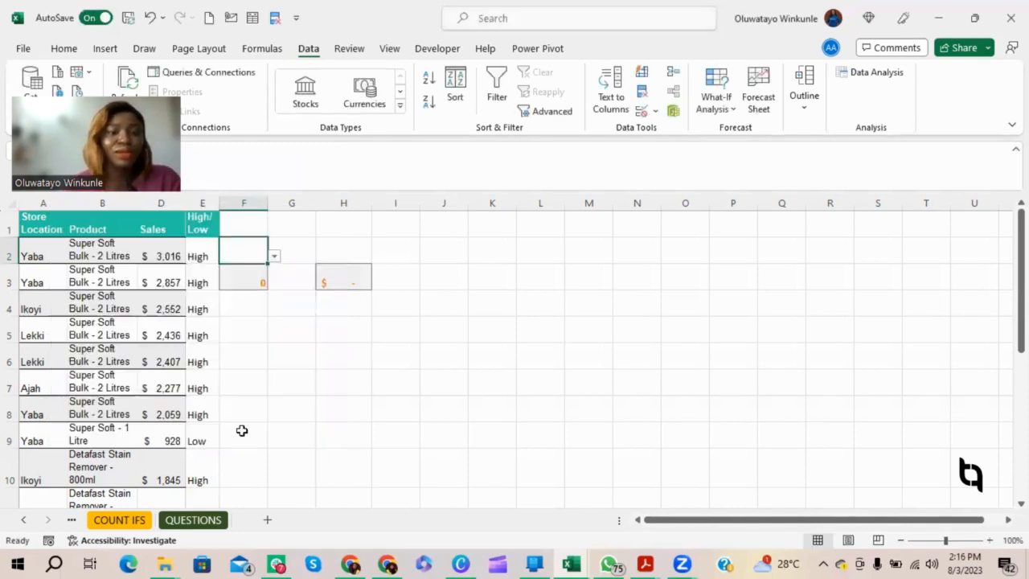
Step: Examine the choices offered by the drop-down list in cell F2 without picking one
{"action": "left_click", "coordinate": [273, 260]}
{"action": "left_click", "coordinate": [250, 258]}
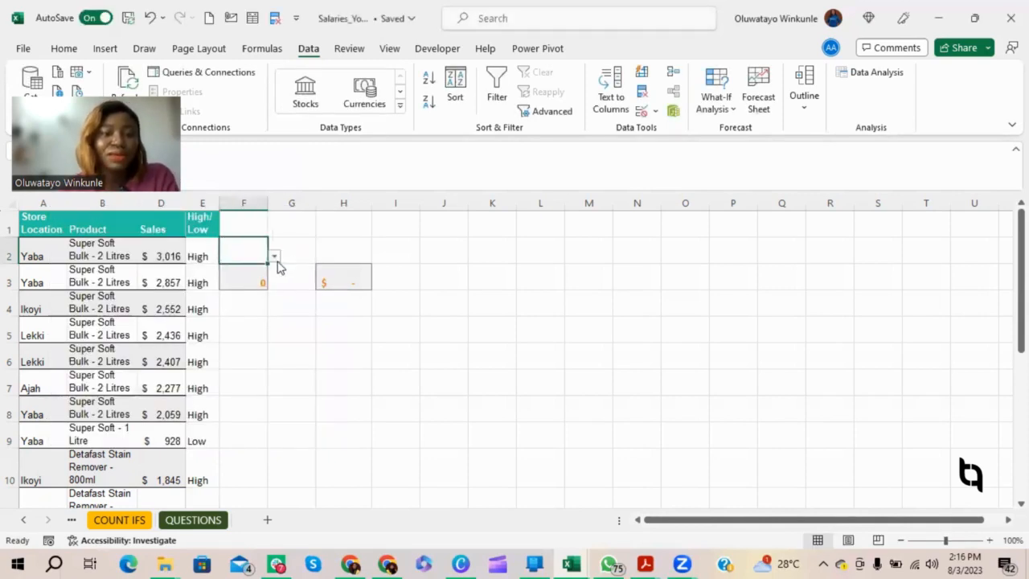
{"action": "left_click", "coordinate": [274, 258]}
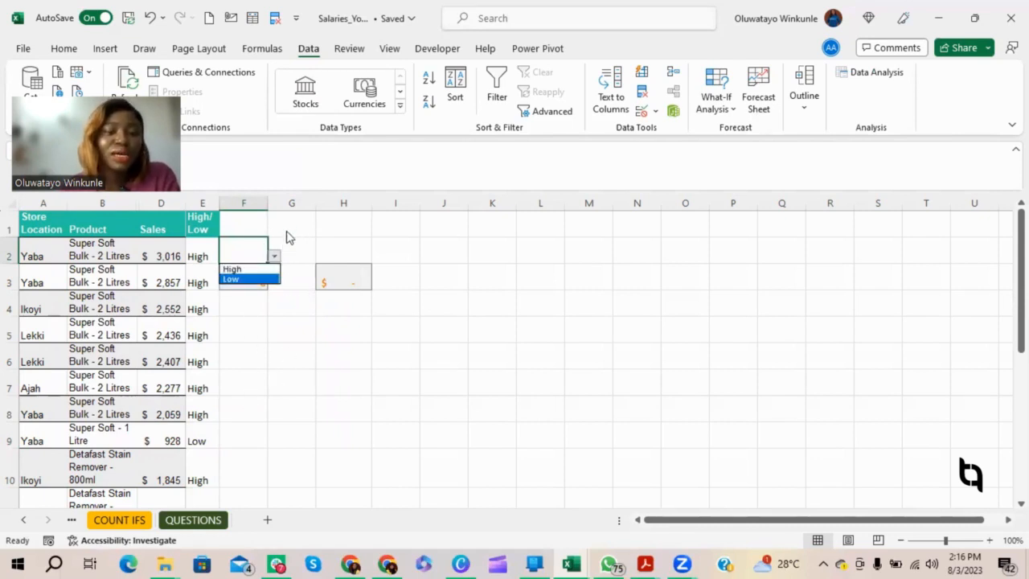
{"action": "left_click", "coordinate": [254, 252]}
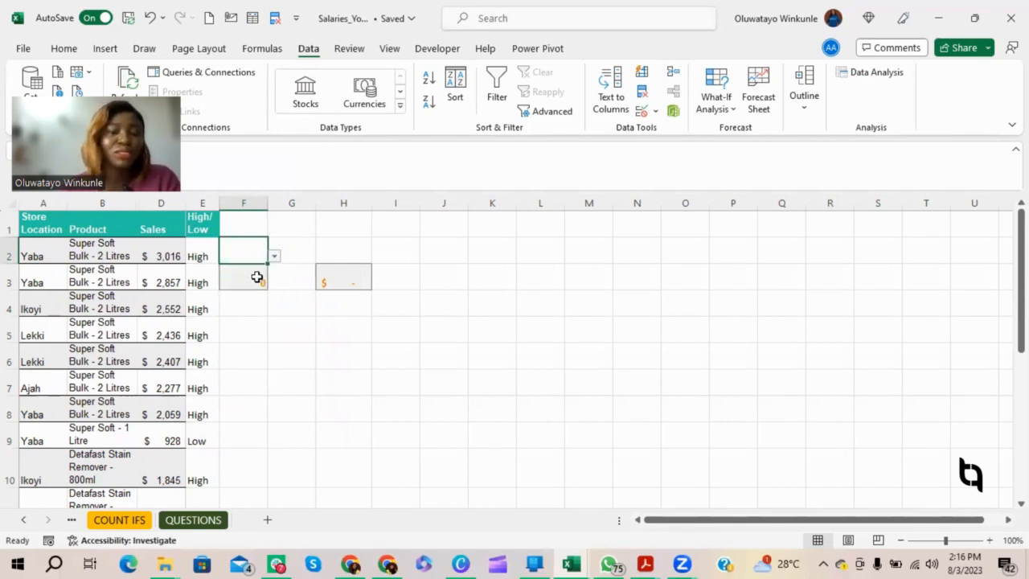
Step: Clear the old content of cell F3 and choose High from the drop-down list in cell F2
{"action": "left_click", "coordinate": [256, 276]}
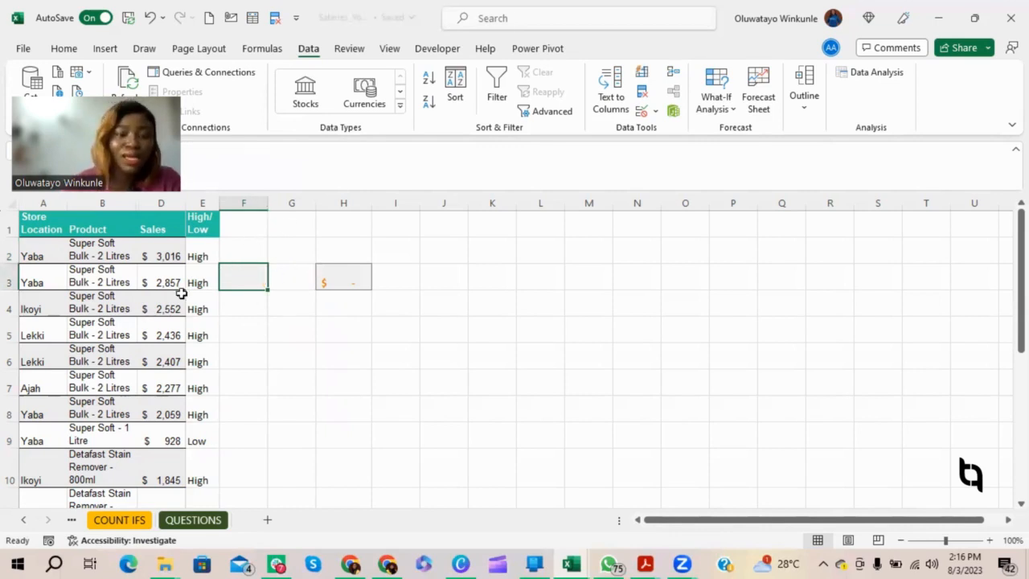
{"action": "left_click", "coordinate": [250, 248]}
{"action": "left_click", "coordinate": [274, 256]}
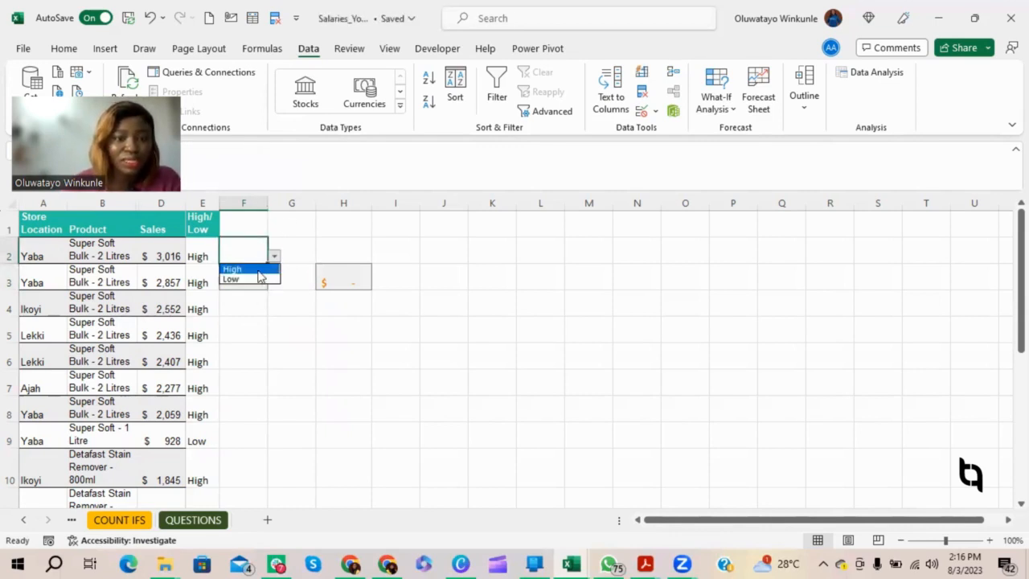
{"action": "left_click", "coordinate": [246, 267]}
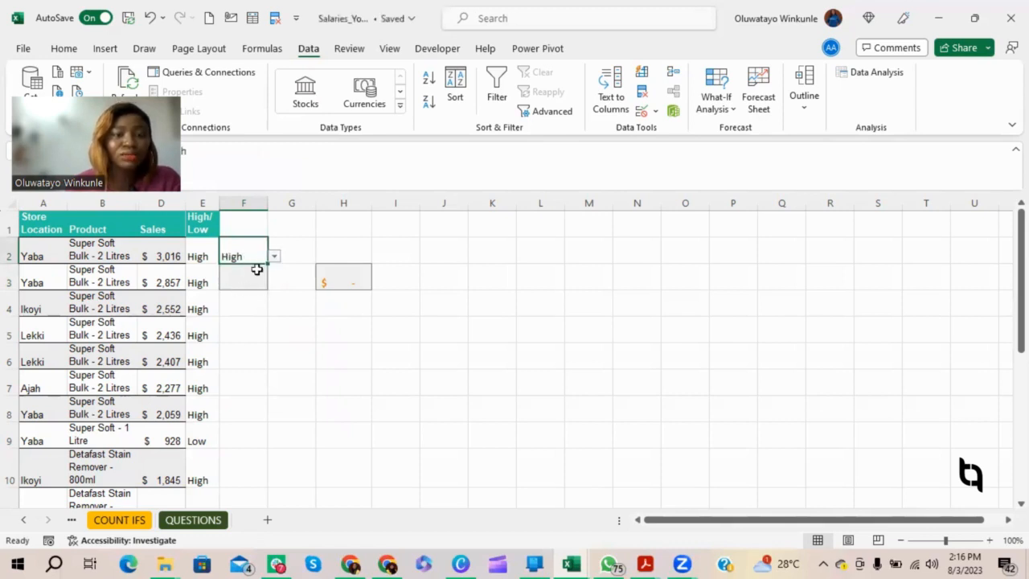
Step: Begin a COUNTIF formula in cell F3 with the High/Low column E2:E19 as its range
{"action": "left_click", "coordinate": [244, 279]}
{"action": "type", "text": "=count"}
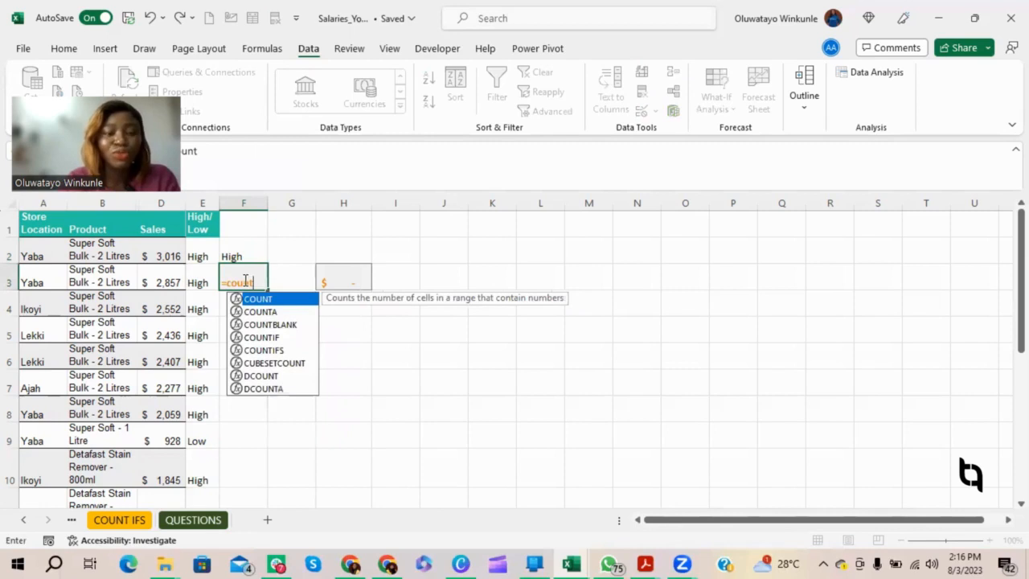
{"action": "key", "text": "Tab"}
{"action": "key", "text": "BackSpace"}
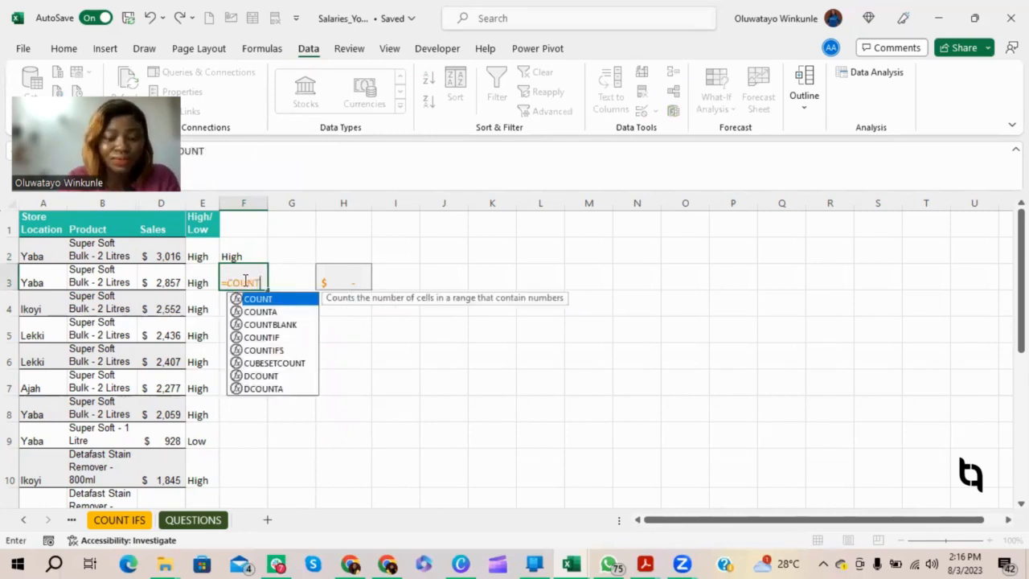
{"action": "type", "text": "if"}
{"action": "key", "text": "Tab"}
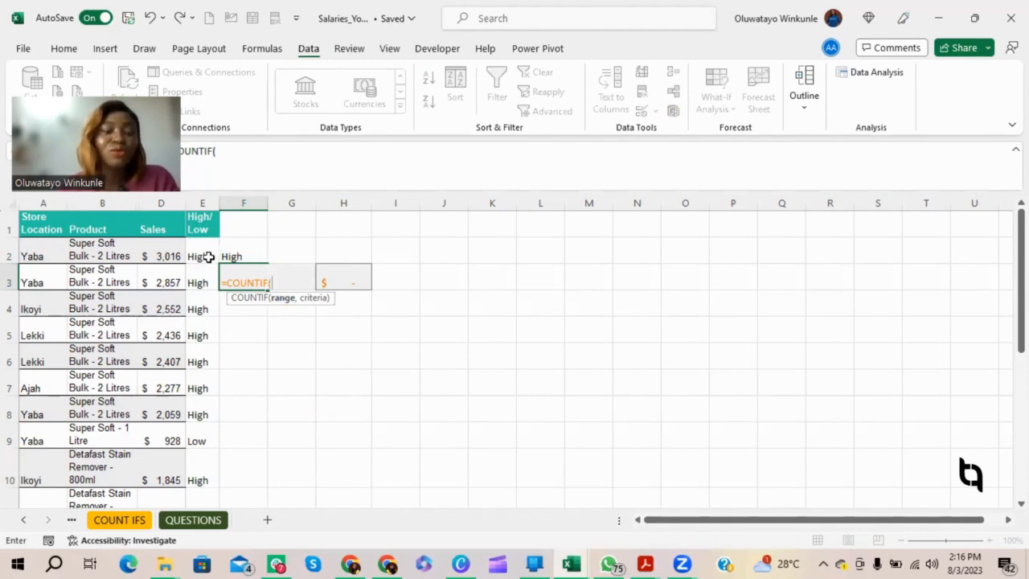
{"action": "left_click_drag", "start_coordinate": [196, 370], "coordinate": [199, 430]}
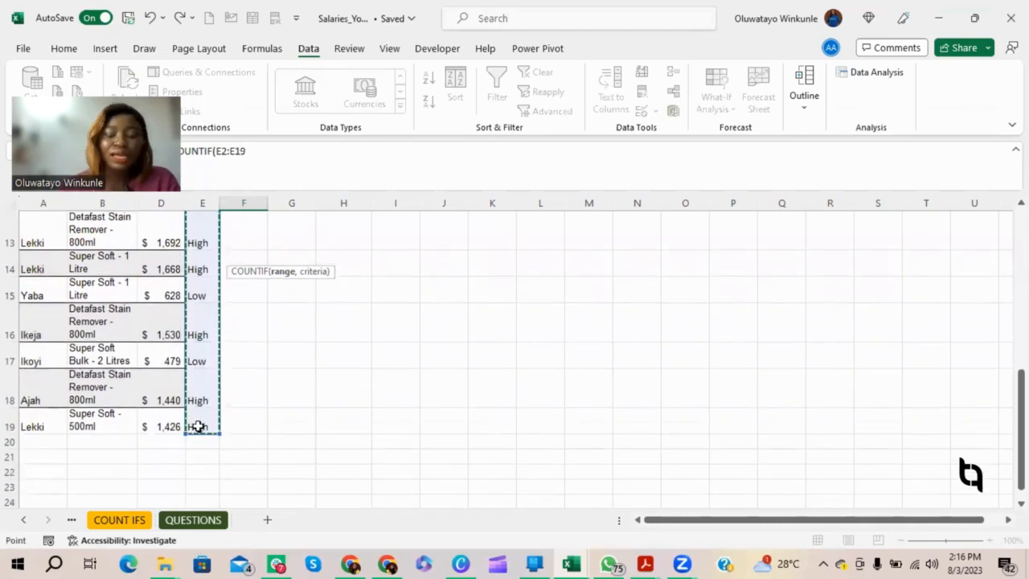
Step: Use cell F2 as the criterion and complete the formula in F3 as =COUNTIF(E2:E19,F2)
{"action": "type", "text": ","}
{"action": "scroll", "coordinate": [252, 418], "scroll_direction": "up", "scroll_amount": 4}
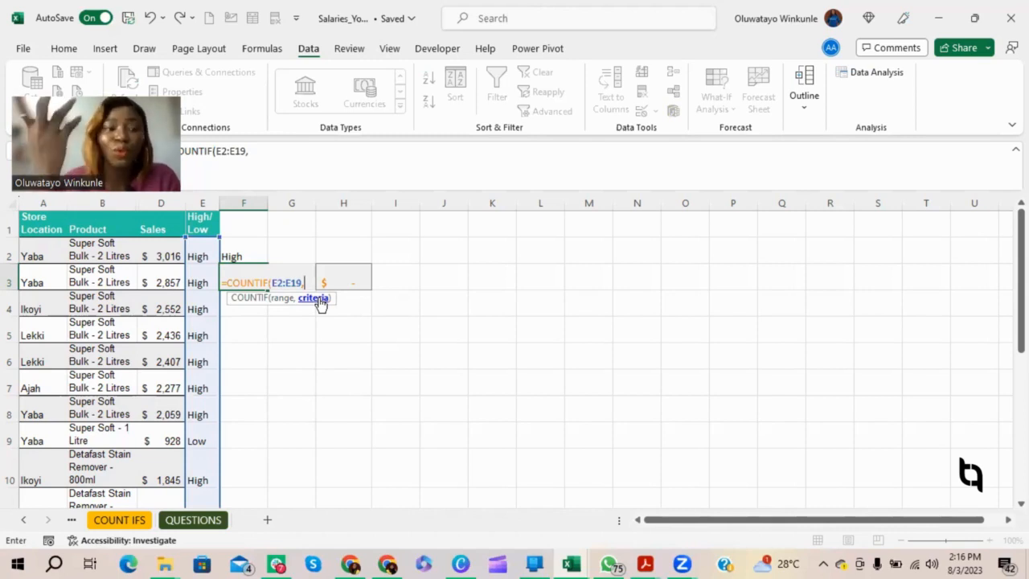
{"action": "left_click", "coordinate": [243, 252]}
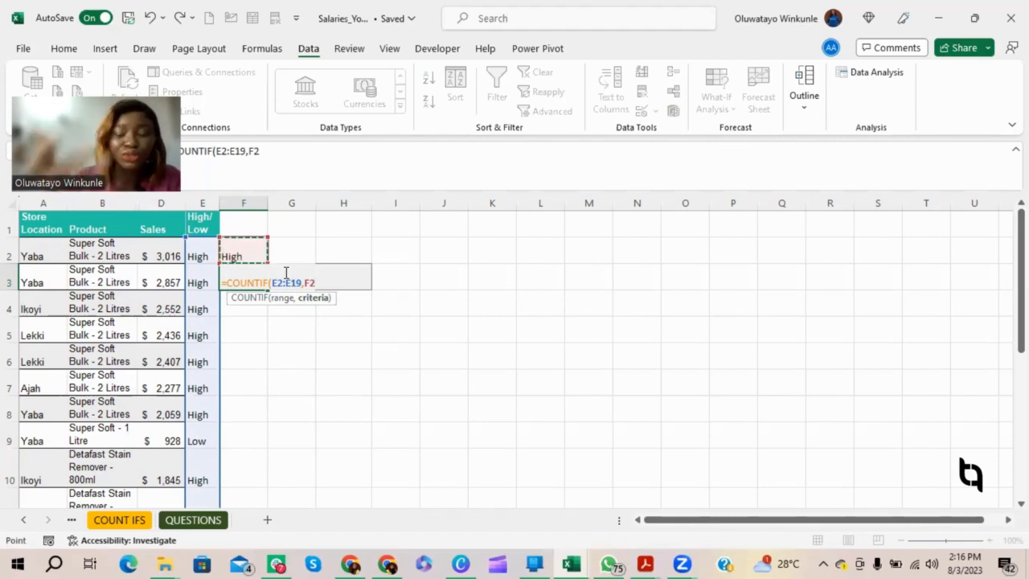
{"action": "type", "text": ")"}
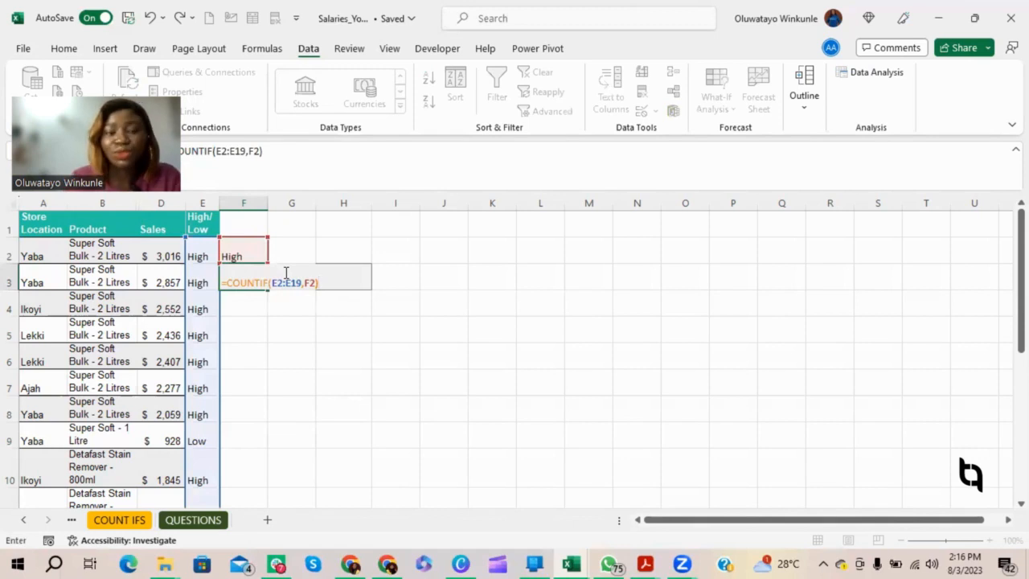
{"action": "key", "text": "Return"}
{"action": "left_click", "coordinate": [242, 290]}
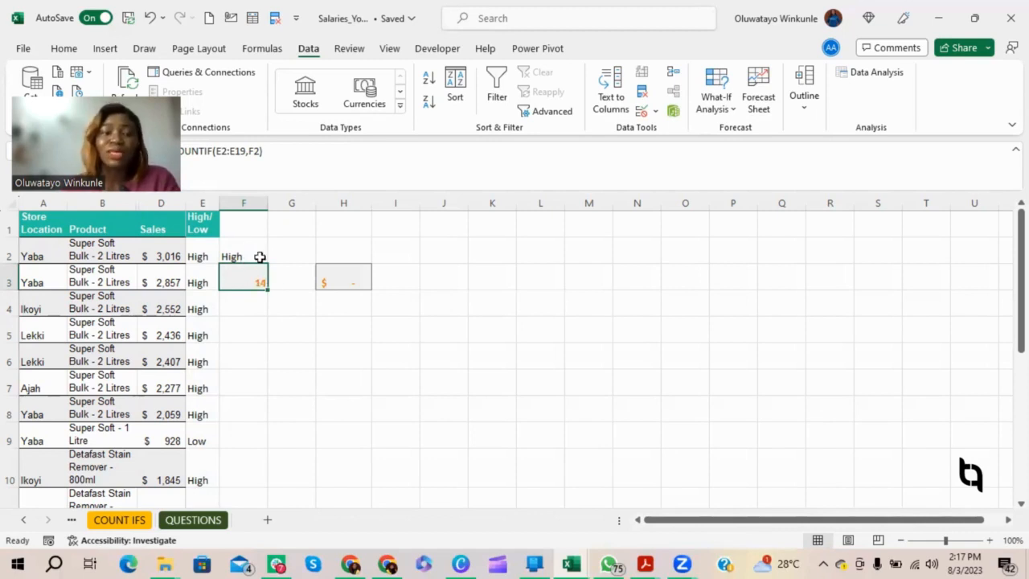
Step: Choose Low from the drop-down list in cell F2 and check the count formula in F3
{"action": "left_click", "coordinate": [260, 256]}
{"action": "left_click", "coordinate": [274, 257]}
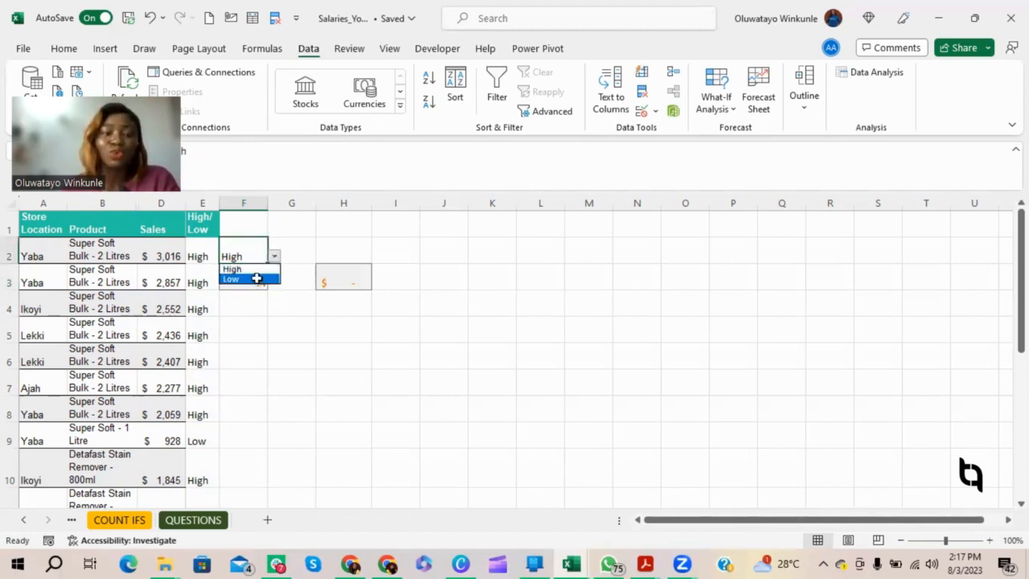
{"action": "left_click", "coordinate": [257, 278]}
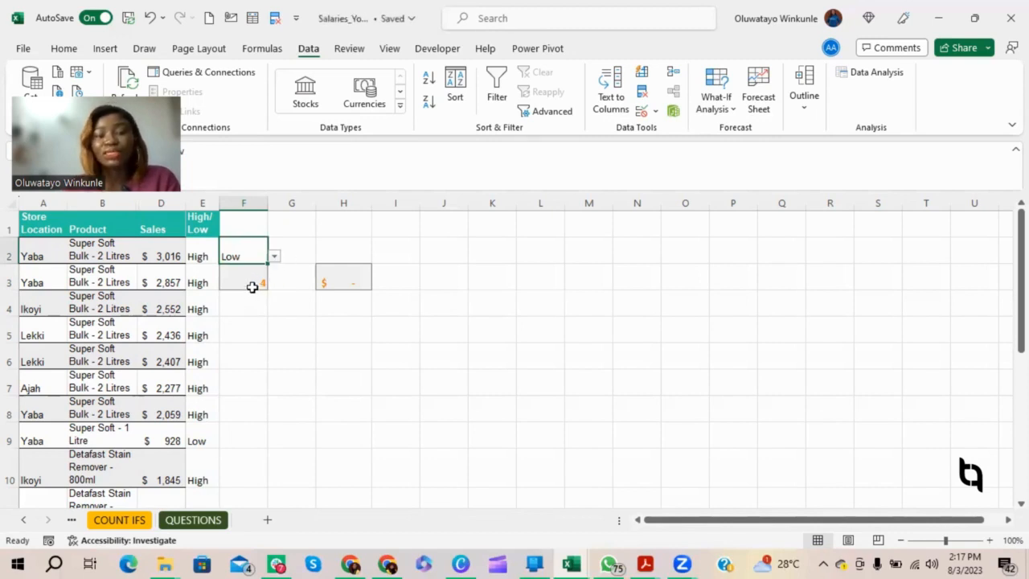
{"action": "left_click", "coordinate": [253, 287]}
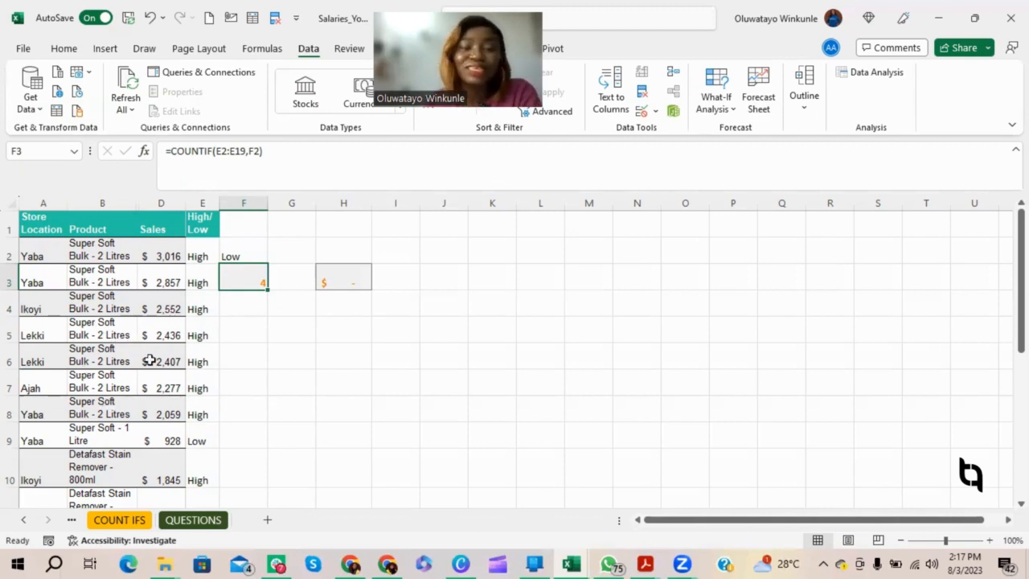
Step: Test the count in F3 by switching the drop-down in F2 to High and back to Low
{"action": "left_click", "coordinate": [252, 254]}
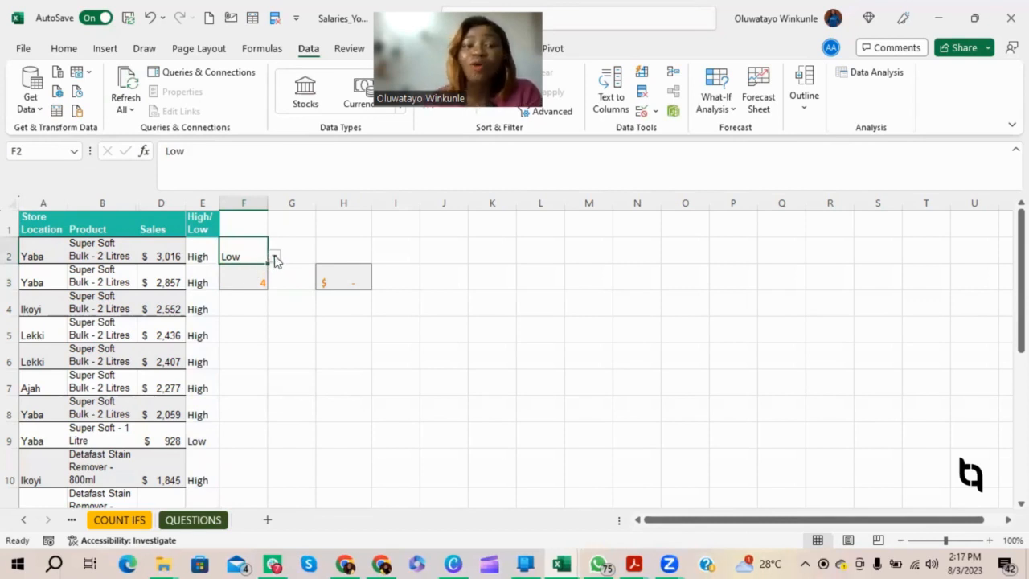
{"action": "left_click", "coordinate": [274, 257]}
{"action": "left_click", "coordinate": [260, 278]}
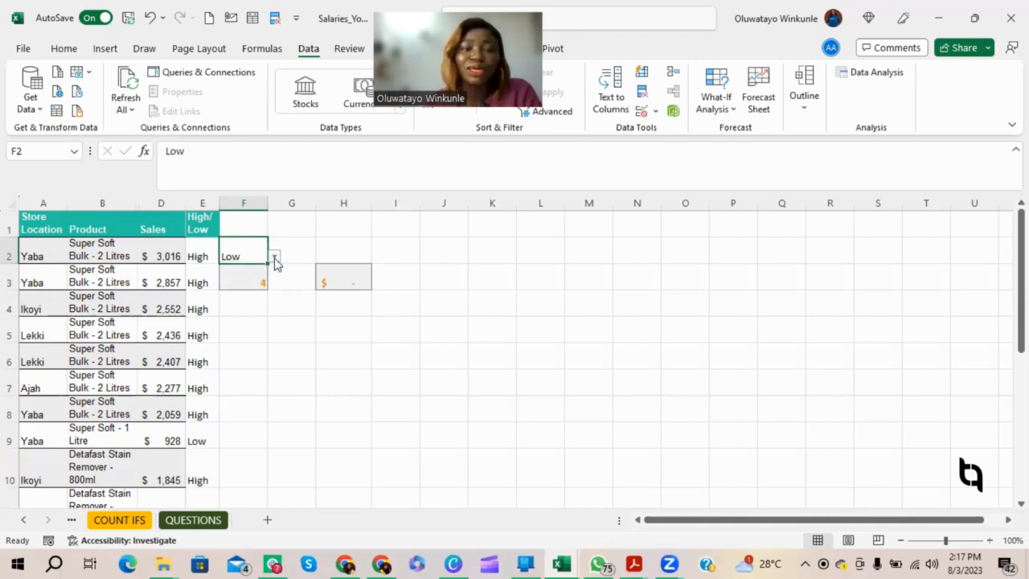
{"action": "left_click", "coordinate": [274, 257]}
{"action": "left_click", "coordinate": [254, 270]}
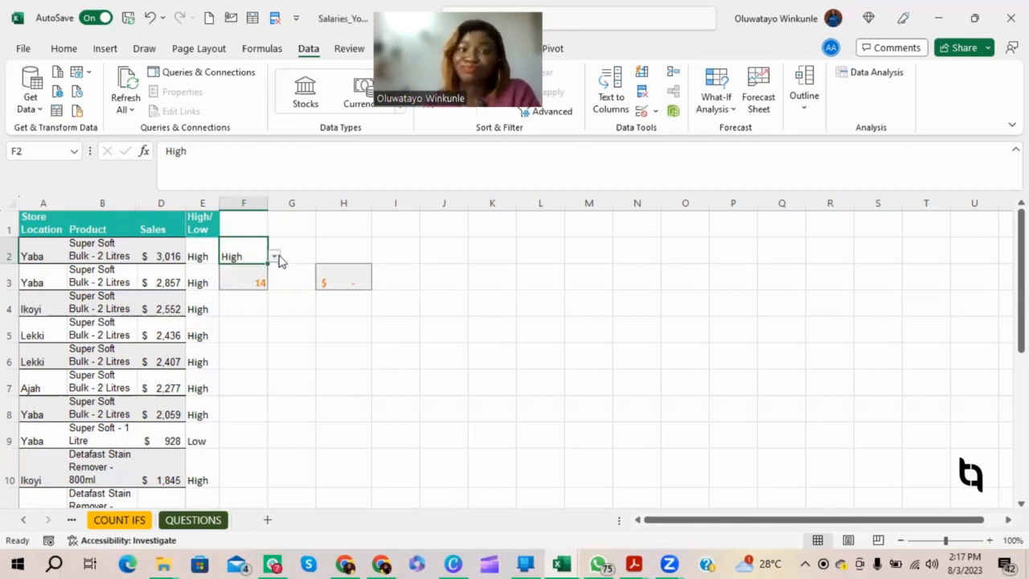
{"action": "left_click", "coordinate": [274, 257]}
{"action": "left_click", "coordinate": [263, 280]}
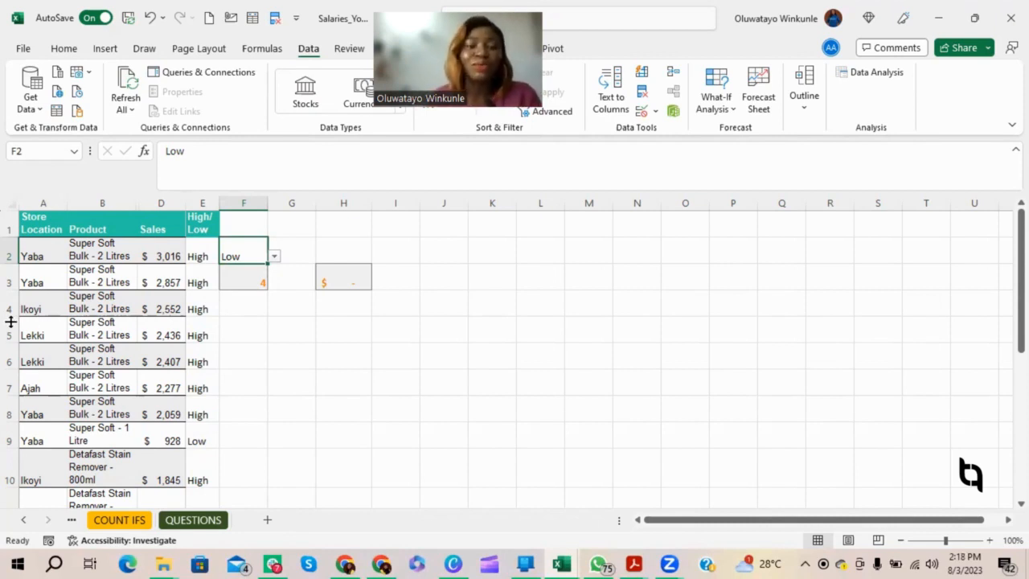
Step: Clear the old SUMIF formula from cell H3
{"action": "left_click", "coordinate": [309, 247]}
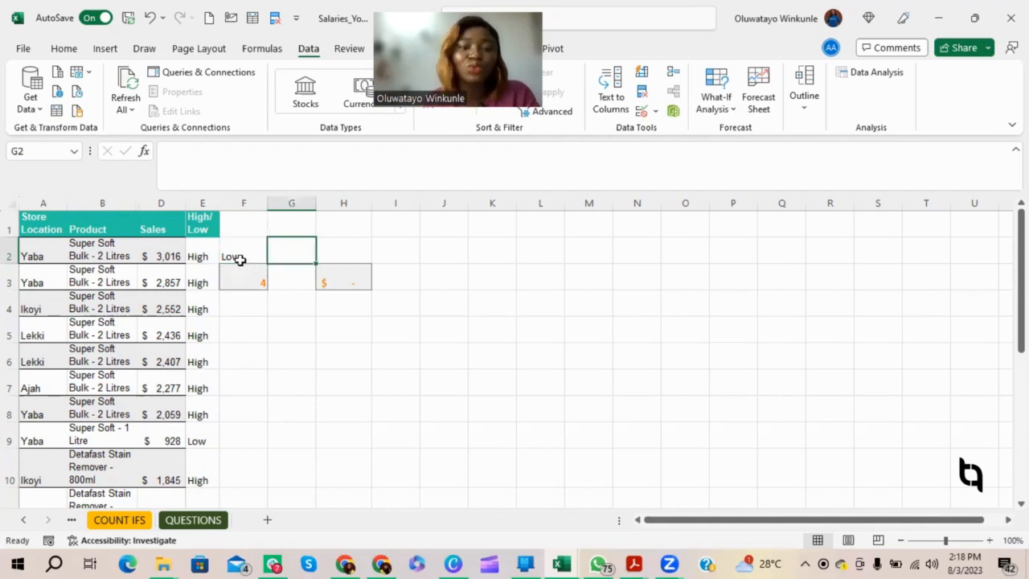
{"action": "left_click", "coordinate": [240, 257]}
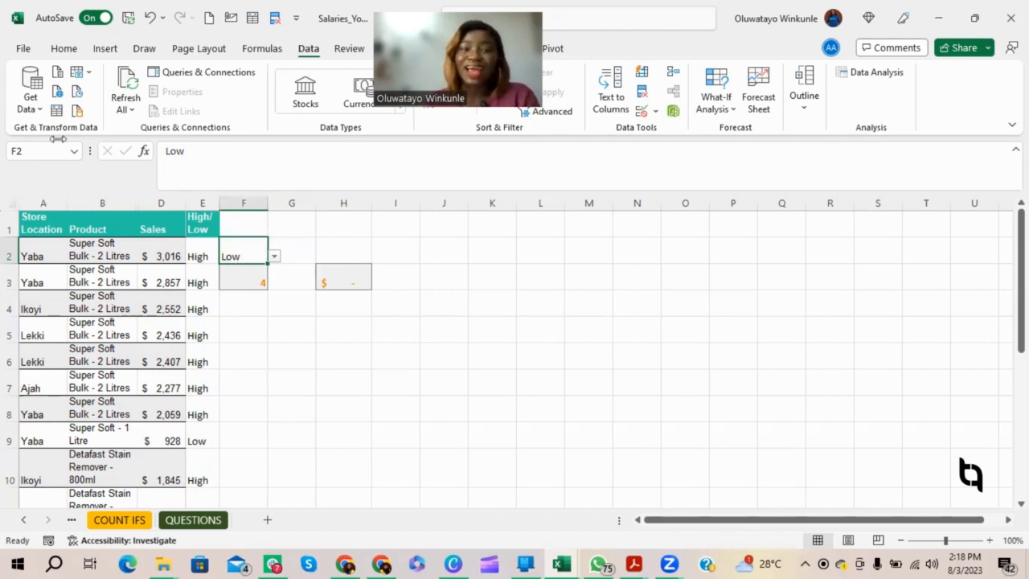
{"action": "left_click", "coordinate": [282, 248]}
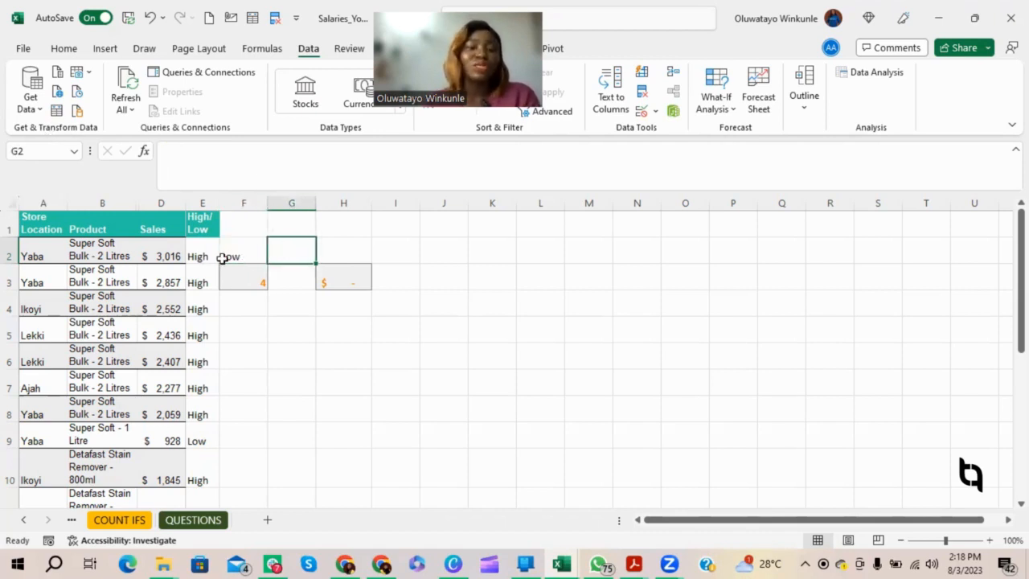
{"action": "left_click", "coordinate": [335, 279]}
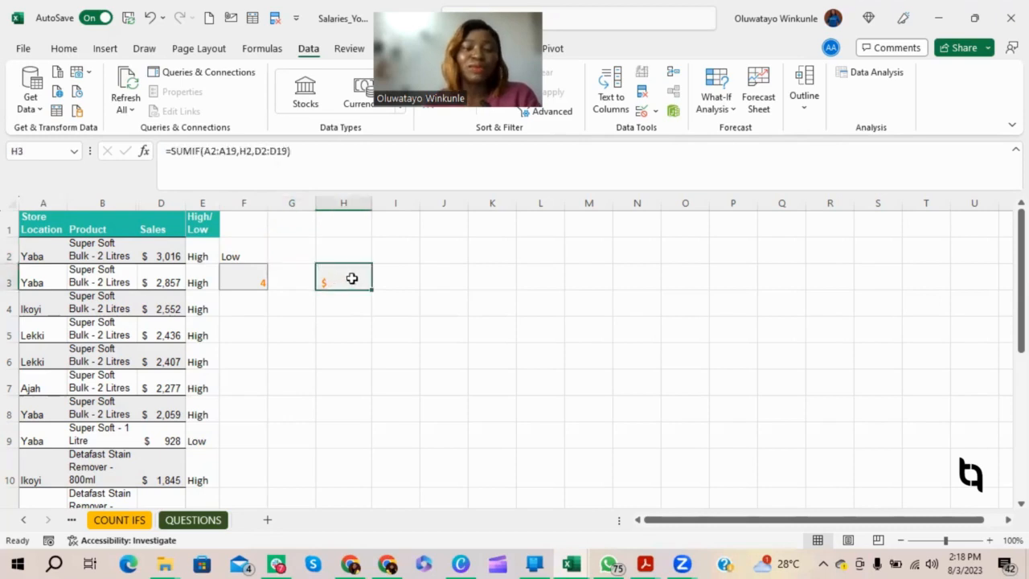
{"action": "key", "text": "Delete"}
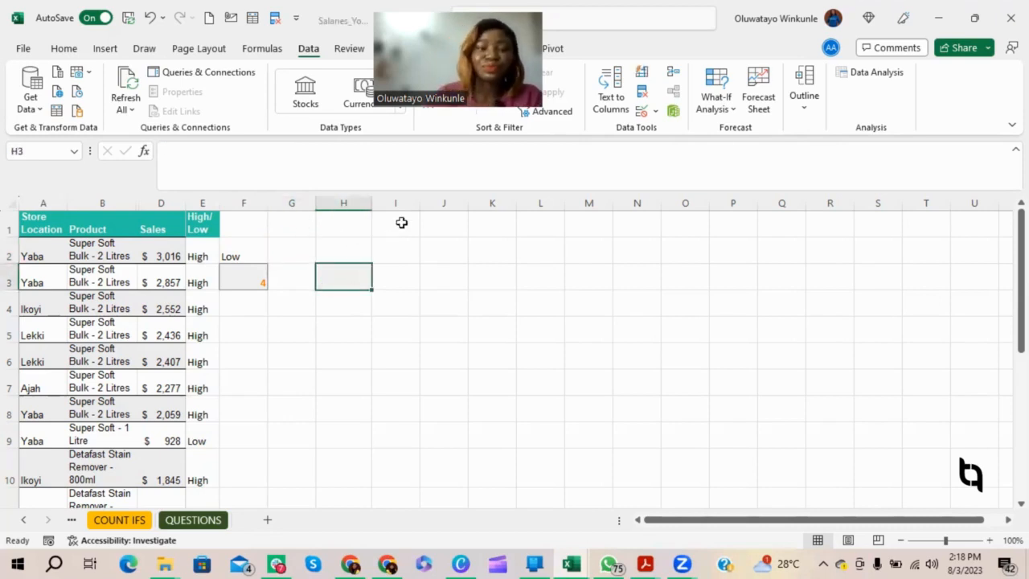
Step: Set the data validation criteria of the empty cell F5 to allow a List
{"action": "left_click", "coordinate": [307, 256]}
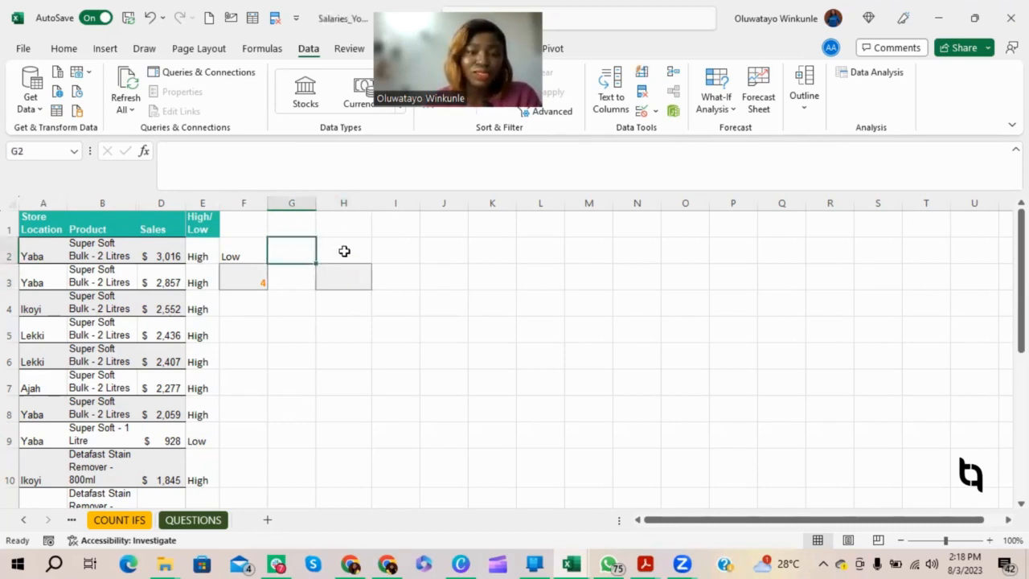
{"action": "left_click", "coordinate": [344, 250]}
{"action": "left_click", "coordinate": [279, 259]}
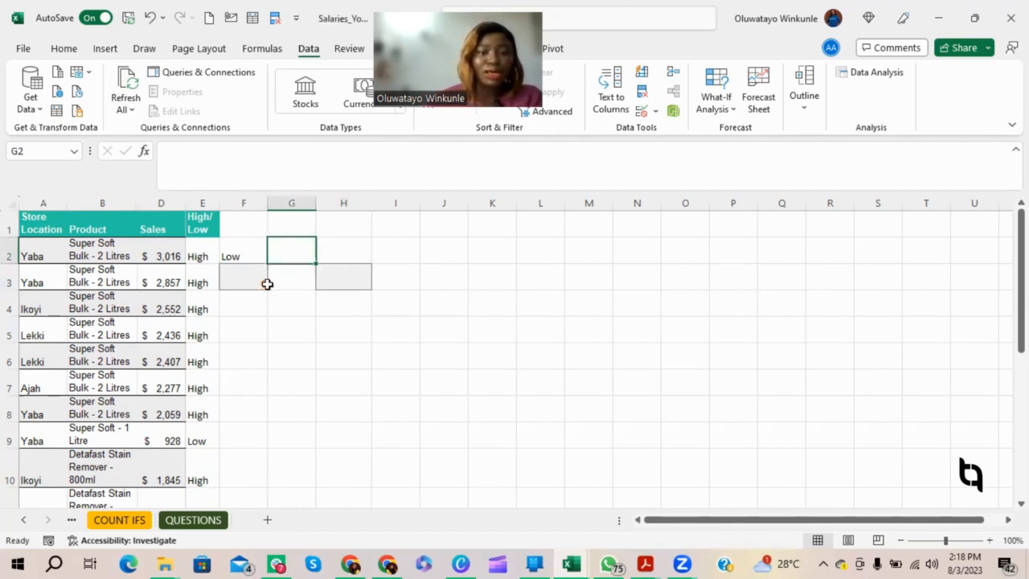
{"action": "left_click", "coordinate": [248, 311]}
{"action": "left_click", "coordinate": [250, 332]}
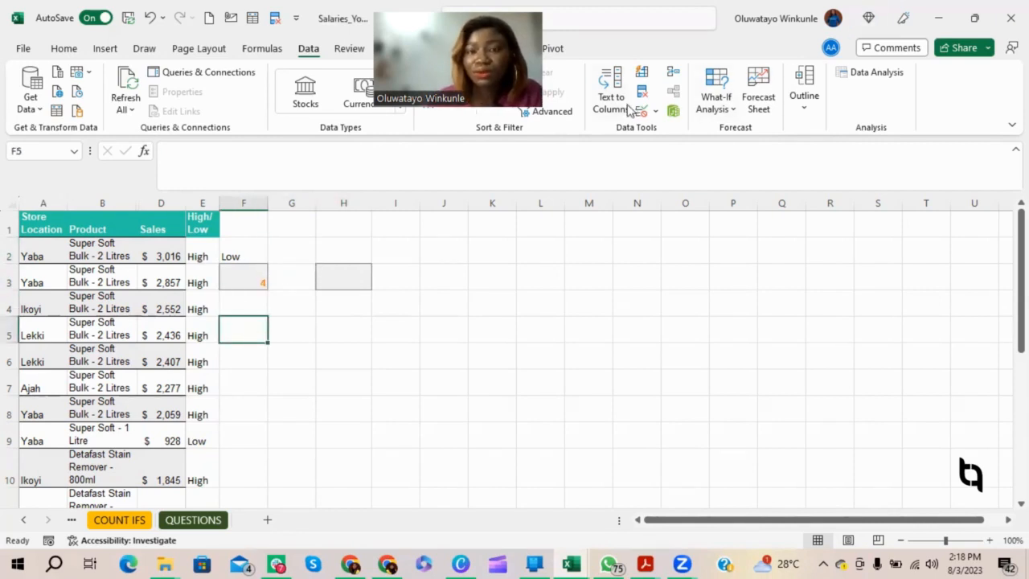
{"action": "left_click", "coordinate": [672, 112]}
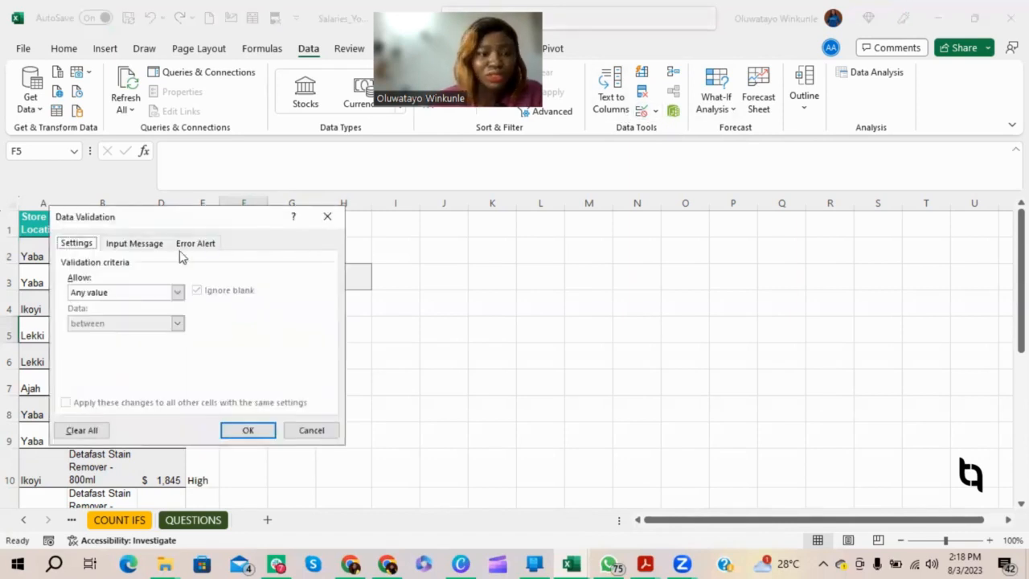
{"action": "left_click", "coordinate": [167, 294]}
{"action": "left_click", "coordinate": [136, 338]}
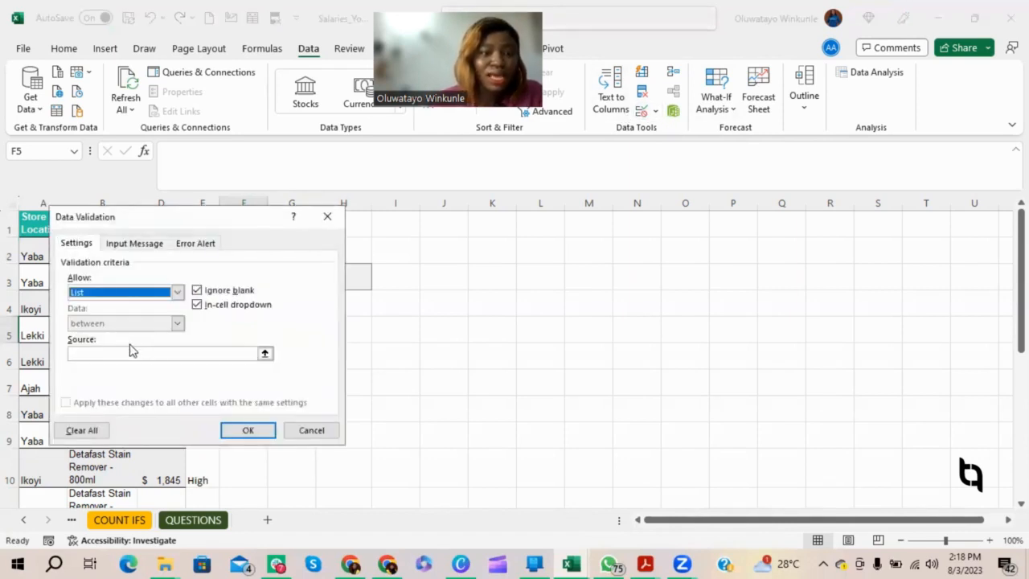
Step: Apply Lekki, Ikoyi, Yaba, Ajah, Ikeja as the list source for F5 and choose Yaba from its drop-down
{"action": "left_click", "coordinate": [130, 352]}
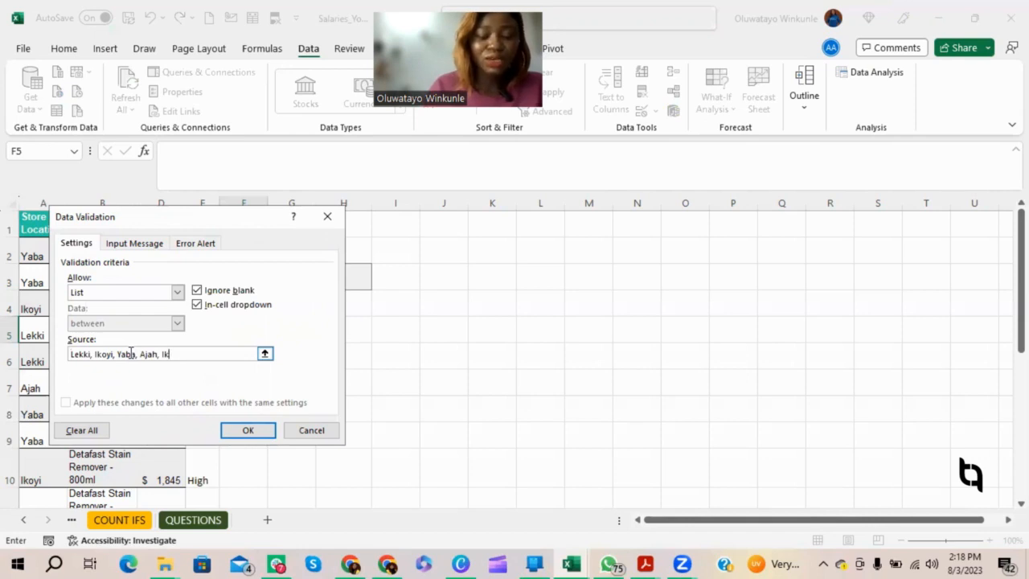
{"action": "left_click", "coordinate": [258, 435]}
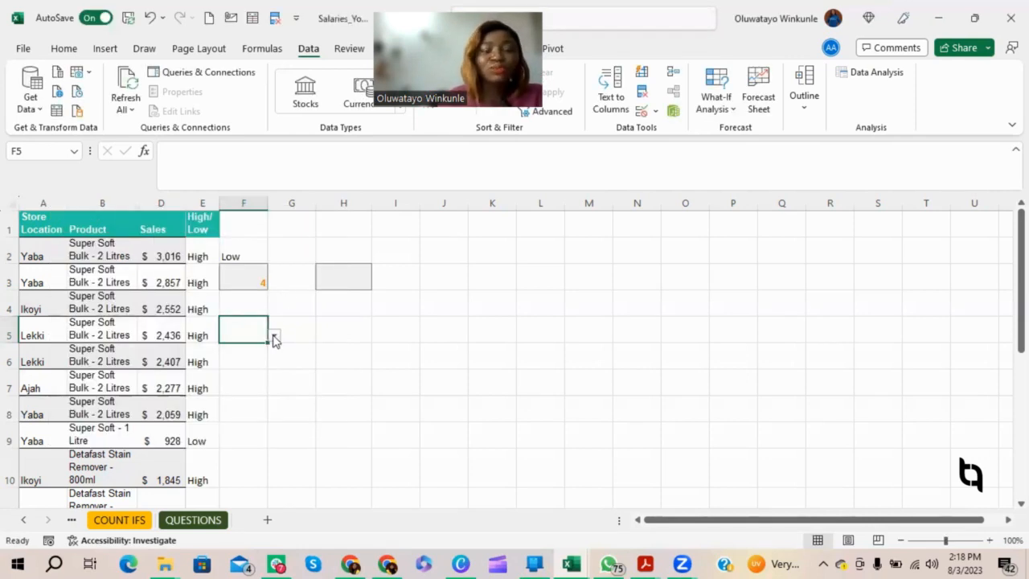
{"action": "left_click", "coordinate": [274, 336]}
{"action": "left_click", "coordinate": [245, 369]}
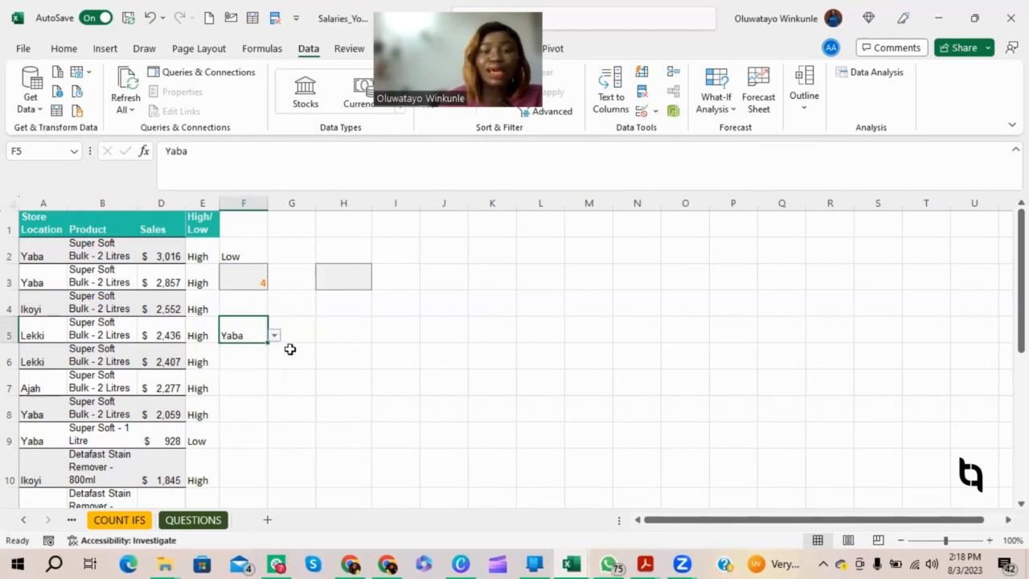
Step: Enter =SUMIF(A2:A19, F5,D2:D19) in cell F6 to total the sales for the store location chosen in F5
{"action": "left_click", "coordinate": [249, 363]}
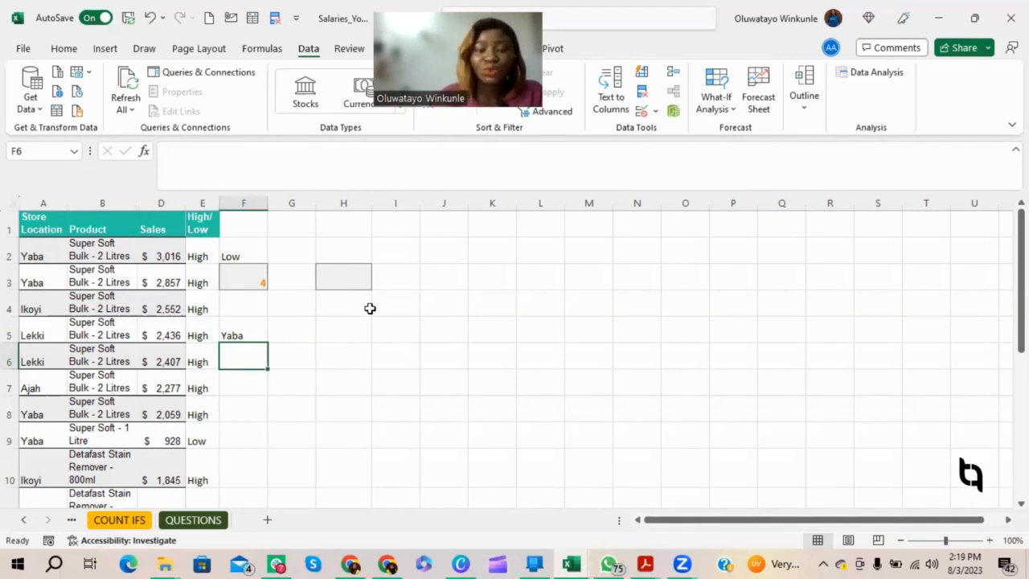
{"action": "type", "text": "=sumi"}
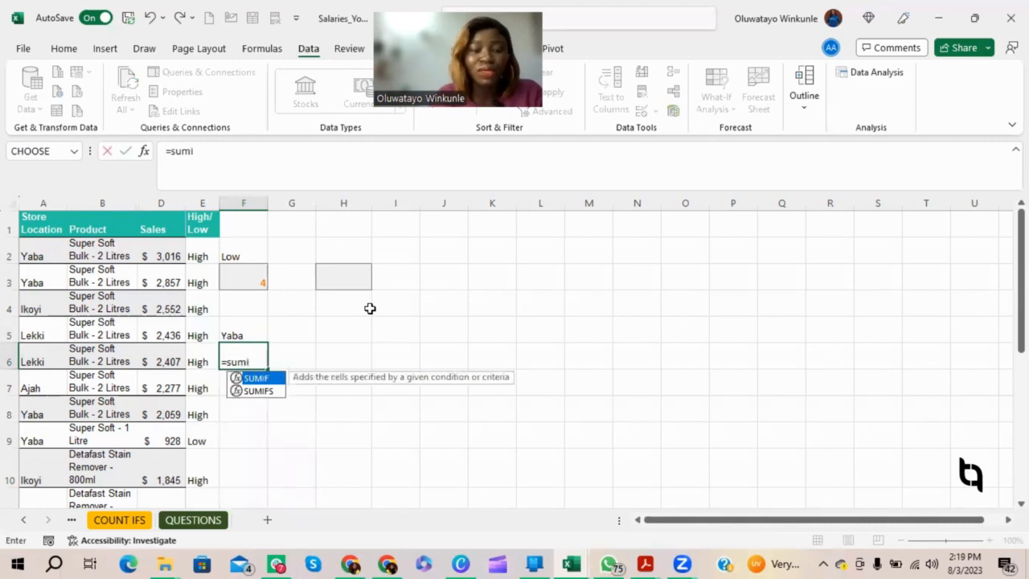
{"action": "key", "text": "Tab"}
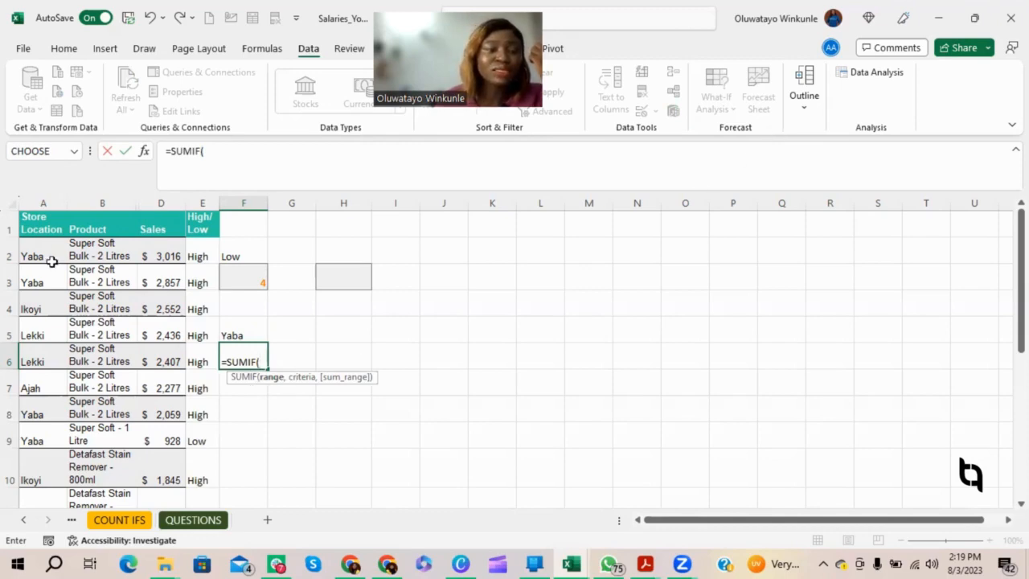
{"action": "left_click_drag", "start_coordinate": [46, 253], "coordinate": [42, 274]}
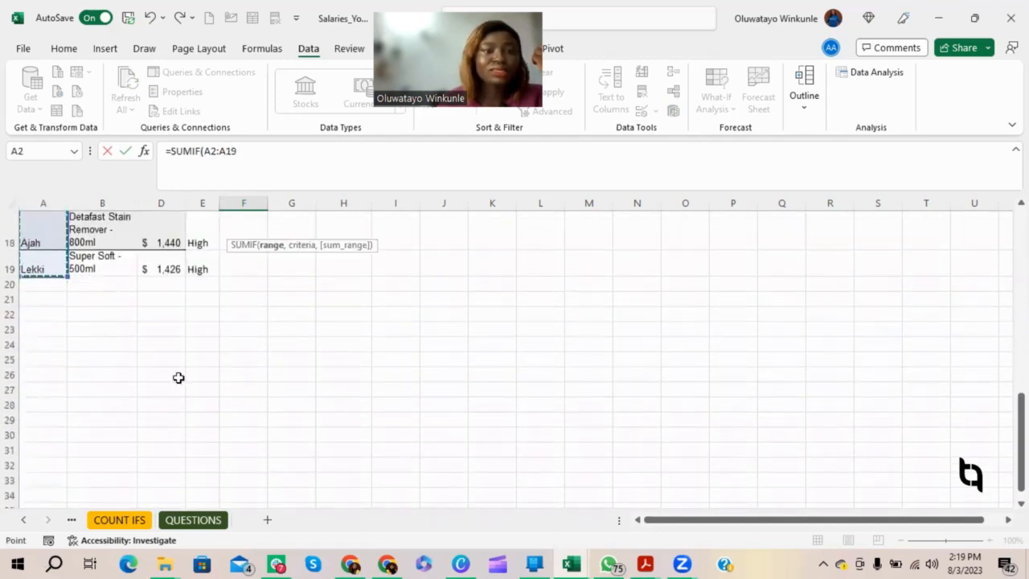
{"action": "scroll", "coordinate": [362, 349], "scroll_direction": "up", "scroll_amount": 1}
{"action": "scroll", "coordinate": [362, 349], "scroll_direction": "up", "scroll_amount": 5}
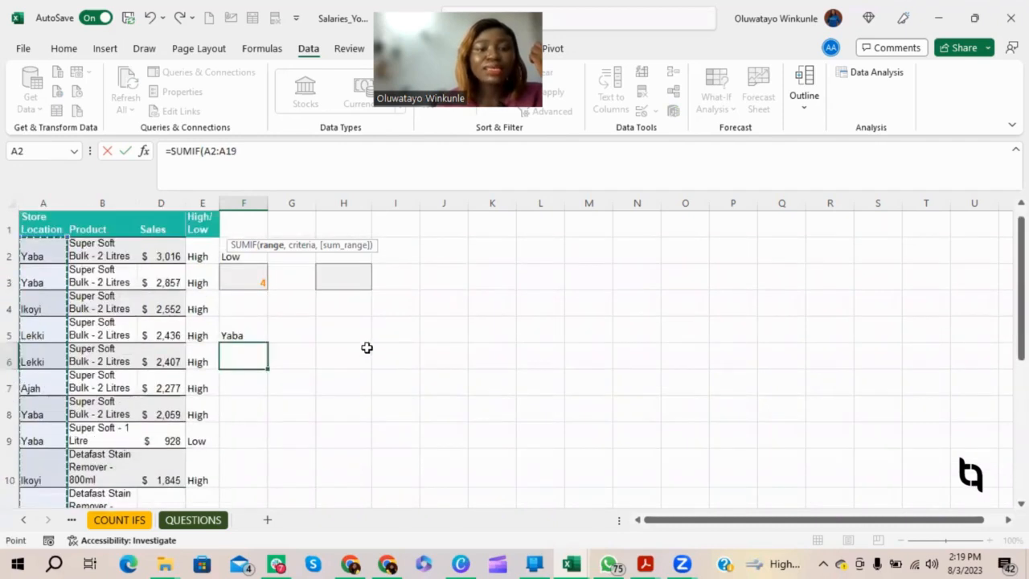
{"action": "type", "text": ", F5"}
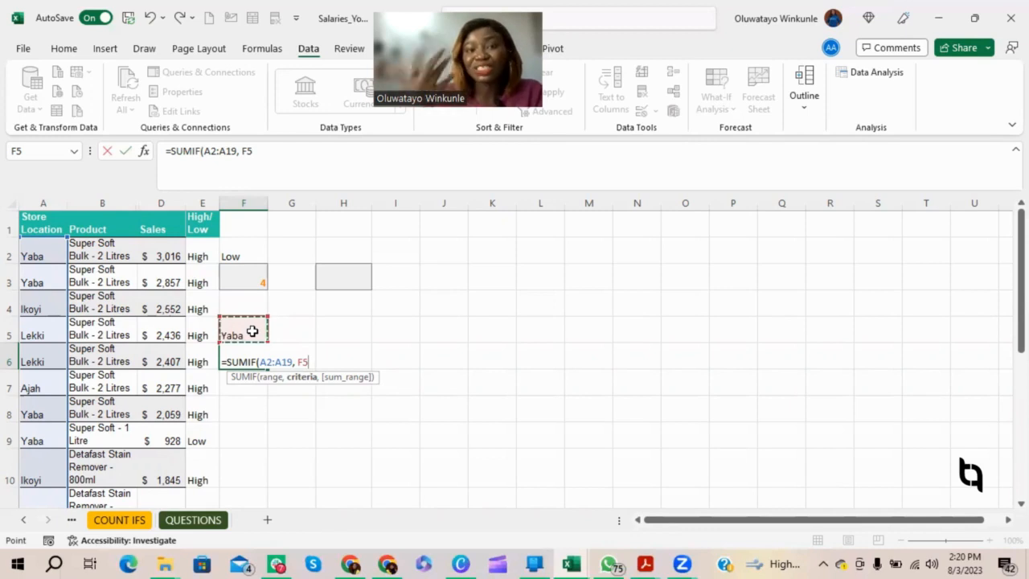
{"action": "type", "text": ","}
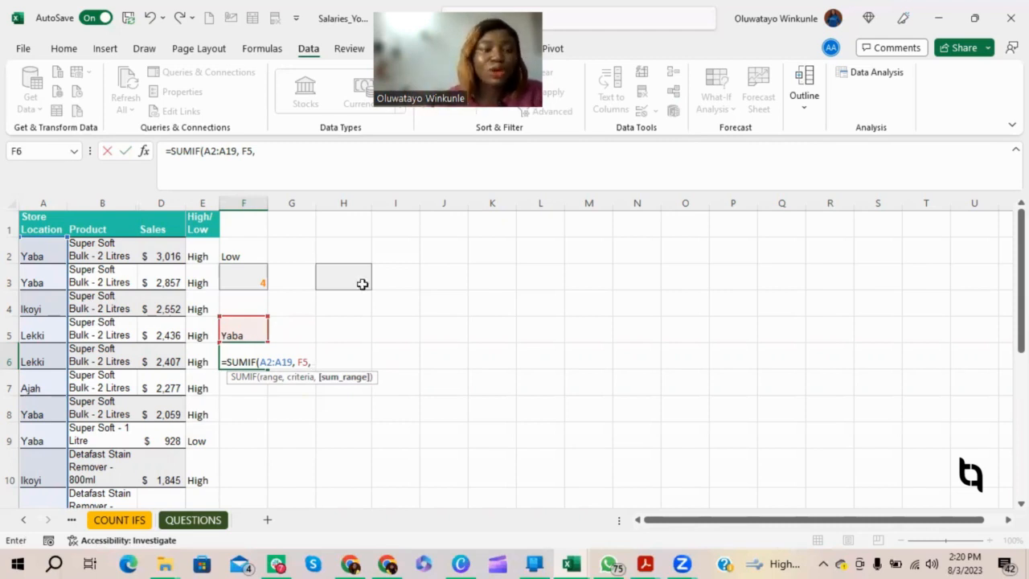
{"action": "left_click_drag", "start_coordinate": [159, 250], "coordinate": [154, 462]}
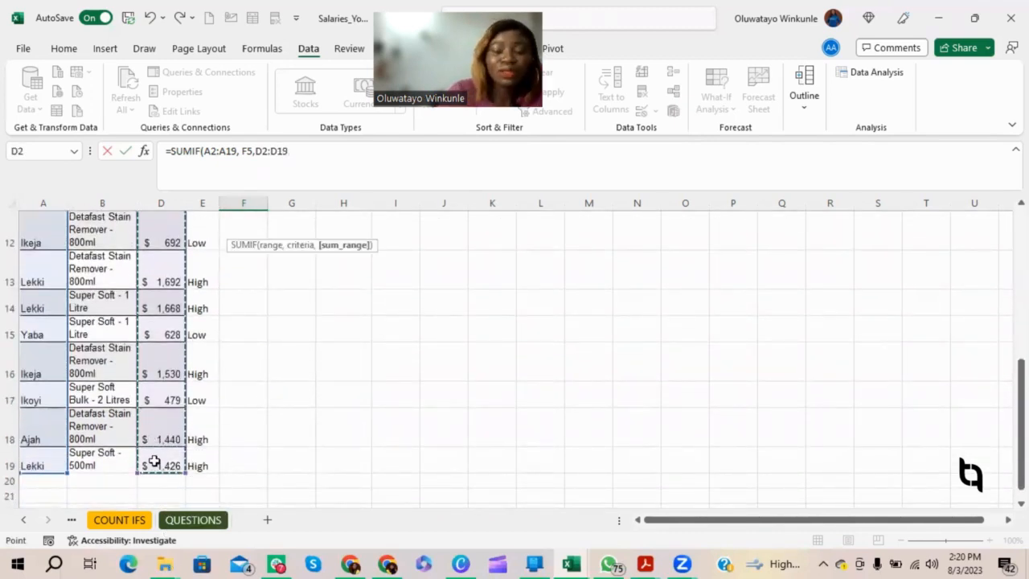
{"action": "type", "text": ")"}
{"action": "key", "text": "Return"}
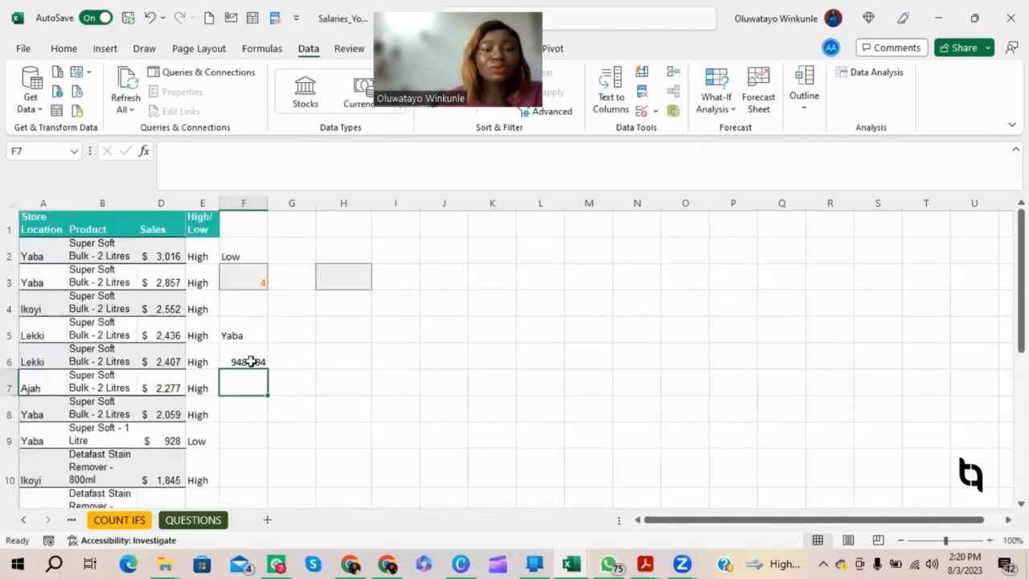
Step: Format the total in F6 as Accounting with the $ symbol and no decimal places
{"action": "left_click", "coordinate": [253, 361]}
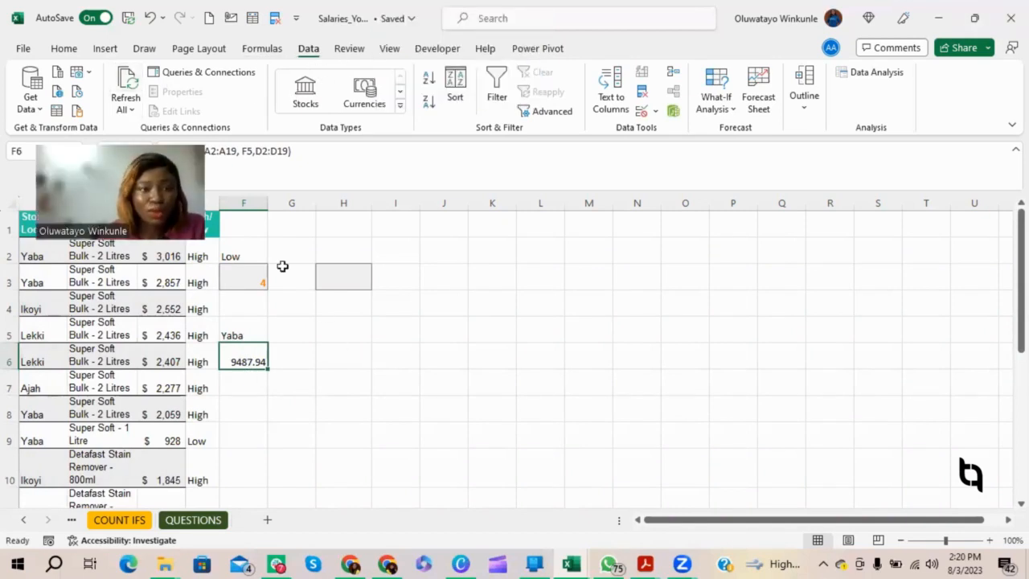
{"action": "left_click", "coordinate": [71, 50]}
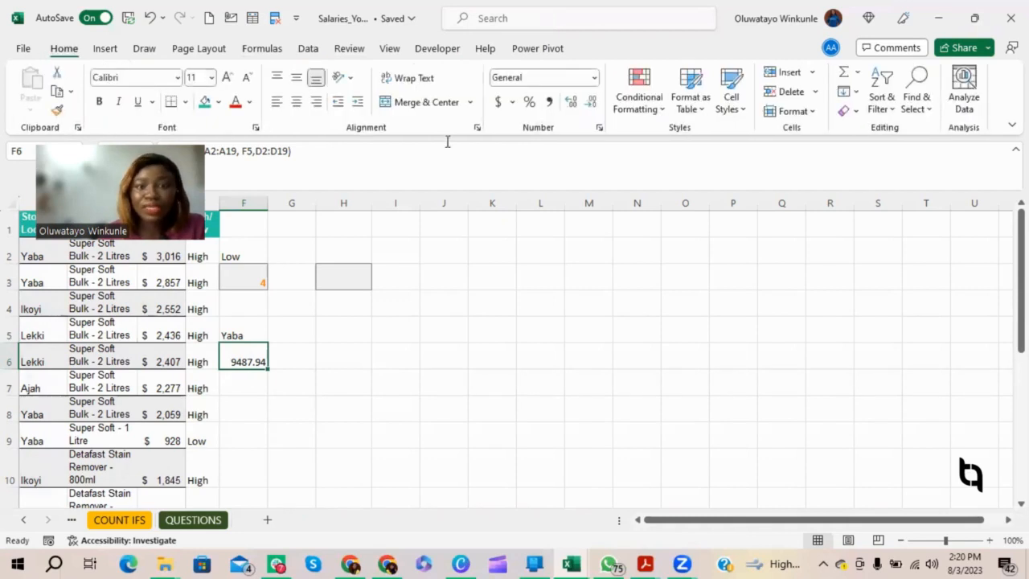
{"action": "left_click", "coordinate": [598, 127]}
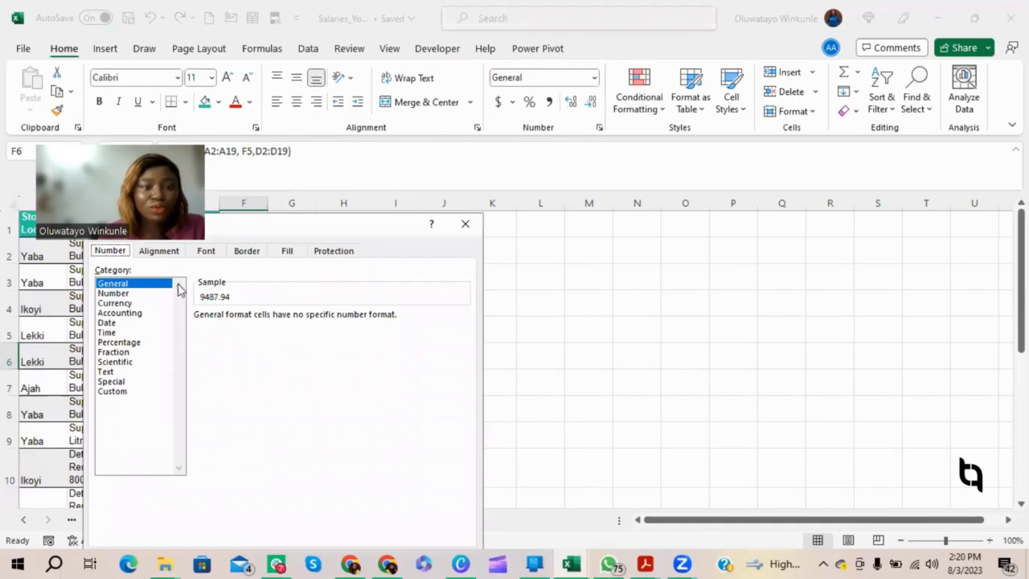
{"action": "left_click", "coordinate": [143, 316]}
{"action": "left_click", "coordinate": [297, 320]}
{"action": "left_click", "coordinate": [297, 320]}
{"action": "left_click", "coordinate": [322, 443]}
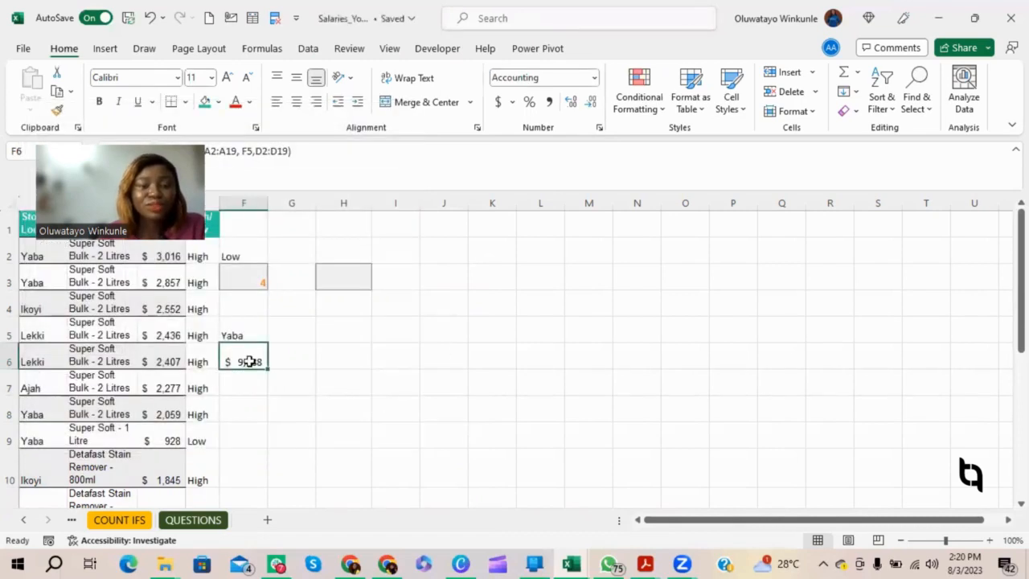
Step: Test the total in F6 by switching the F5 drop-down to Ikoyi, Ajah, Ikeja, Ikoyi again and back to Yaba
{"action": "left_click", "coordinate": [249, 335]}
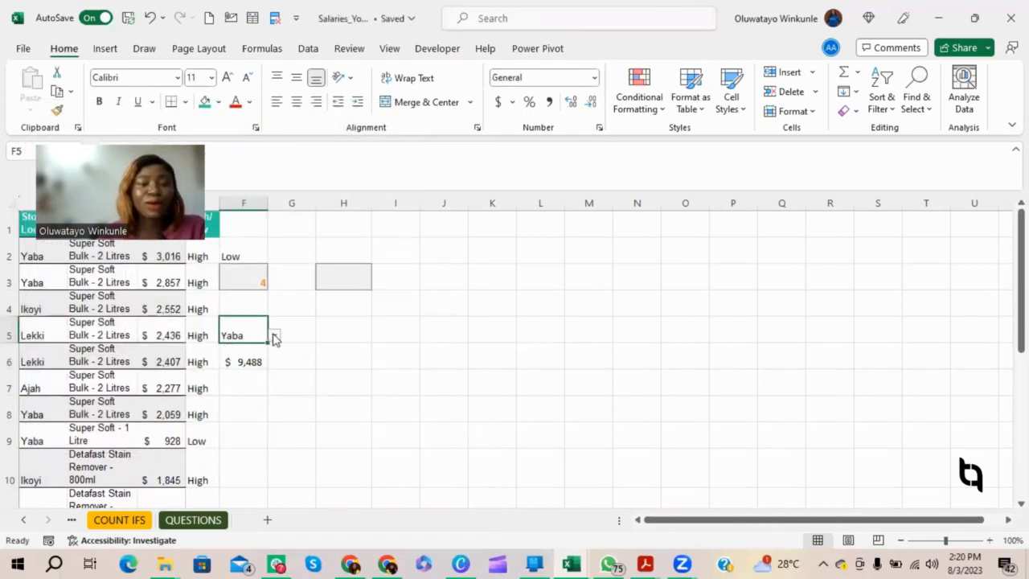
{"action": "left_click", "coordinate": [274, 336]}
{"action": "left_click", "coordinate": [257, 355]}
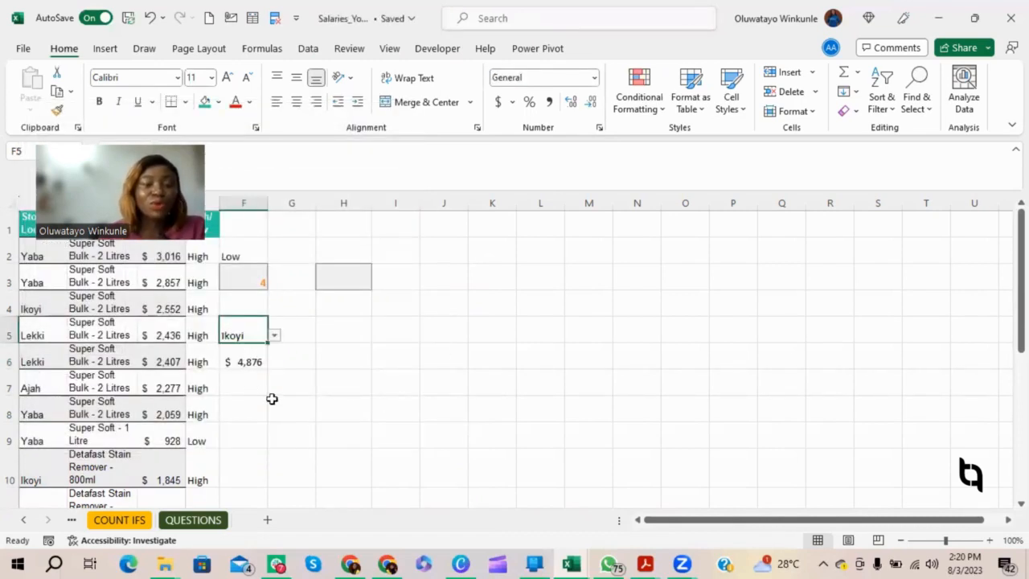
{"action": "left_click", "coordinate": [274, 336]}
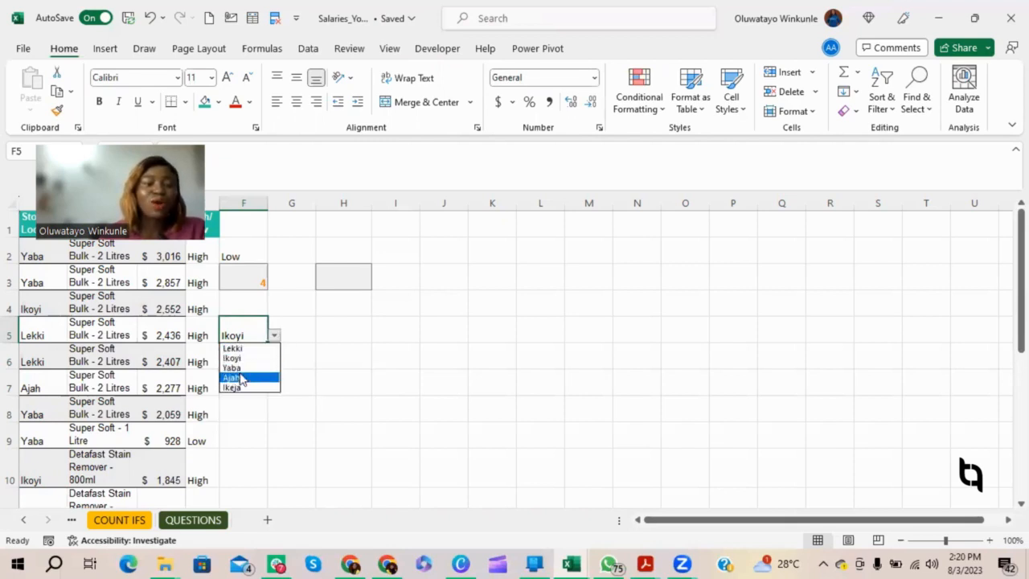
{"action": "left_click", "coordinate": [242, 378]}
{"action": "left_click", "coordinate": [274, 336]}
{"action": "left_click", "coordinate": [257, 387]}
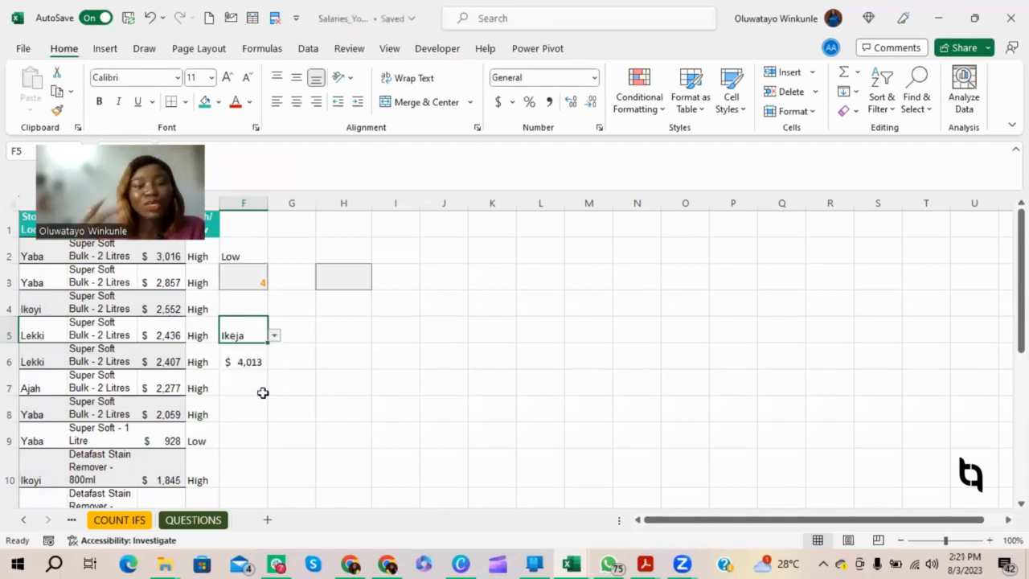
{"action": "left_click", "coordinate": [275, 336]}
{"action": "left_click", "coordinate": [234, 359]}
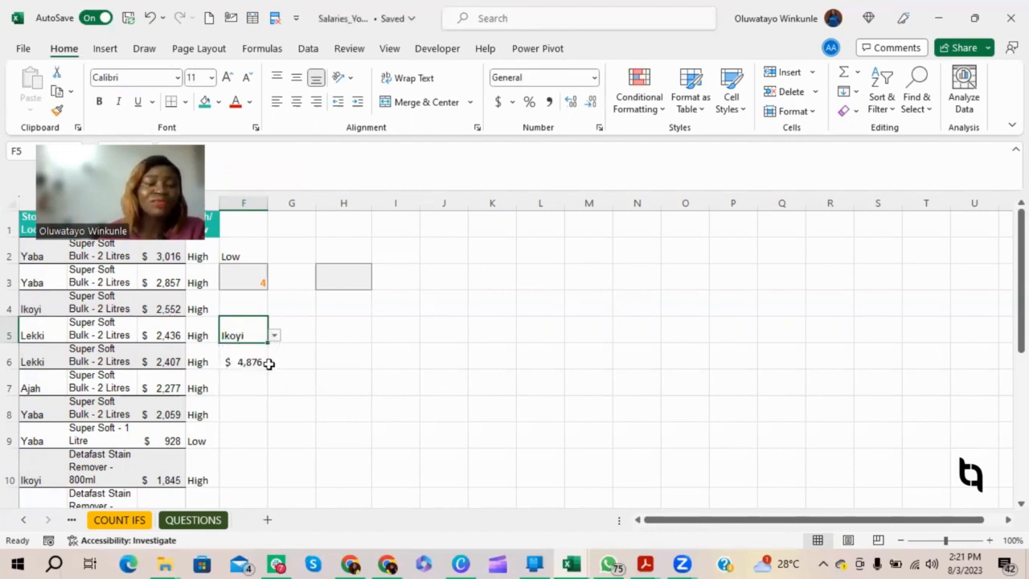
{"action": "left_click", "coordinate": [274, 335]}
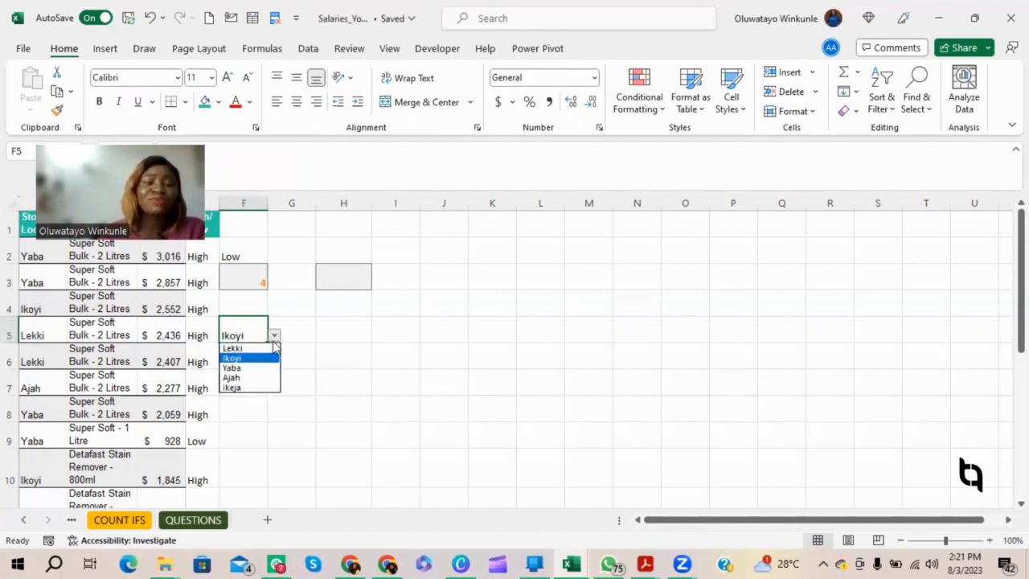
{"action": "left_click", "coordinate": [256, 368]}
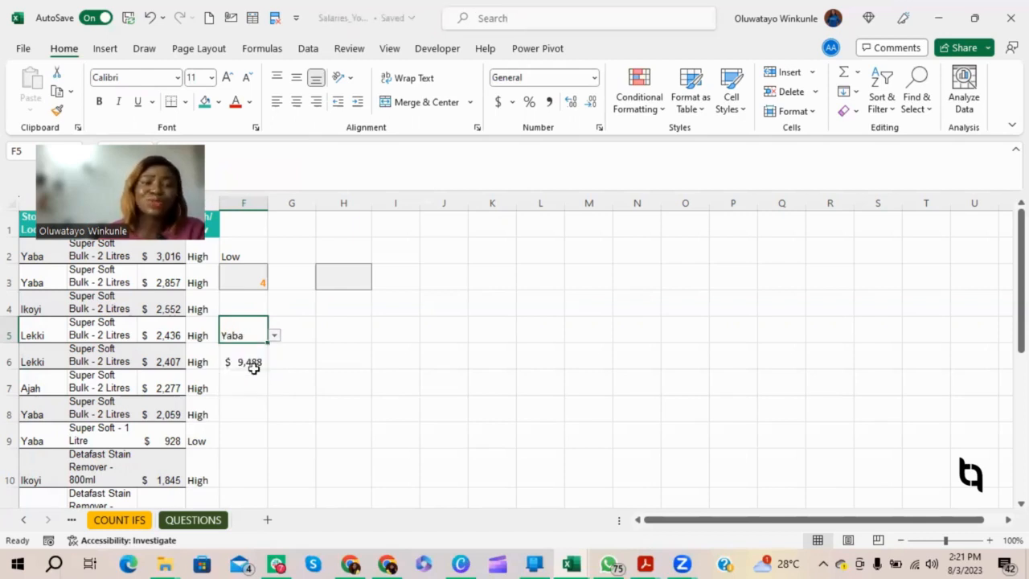